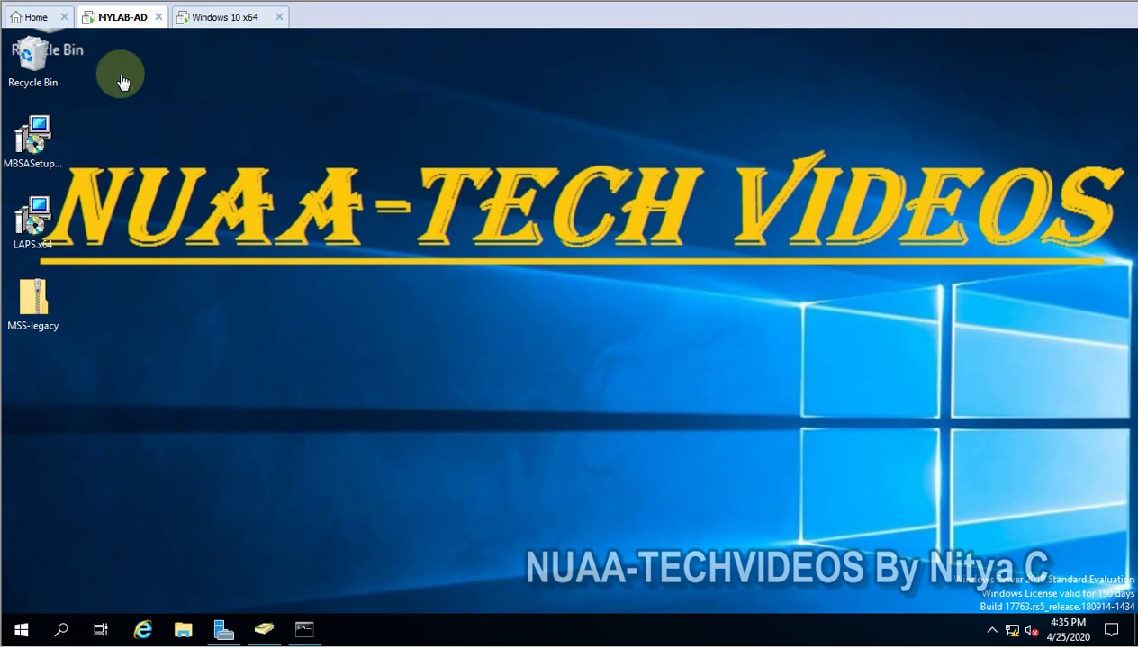
Step: On the Windows 10 x64 machine, open the Remote settings from the System information page
{"action": "left_click", "coordinate": [211, 18]}
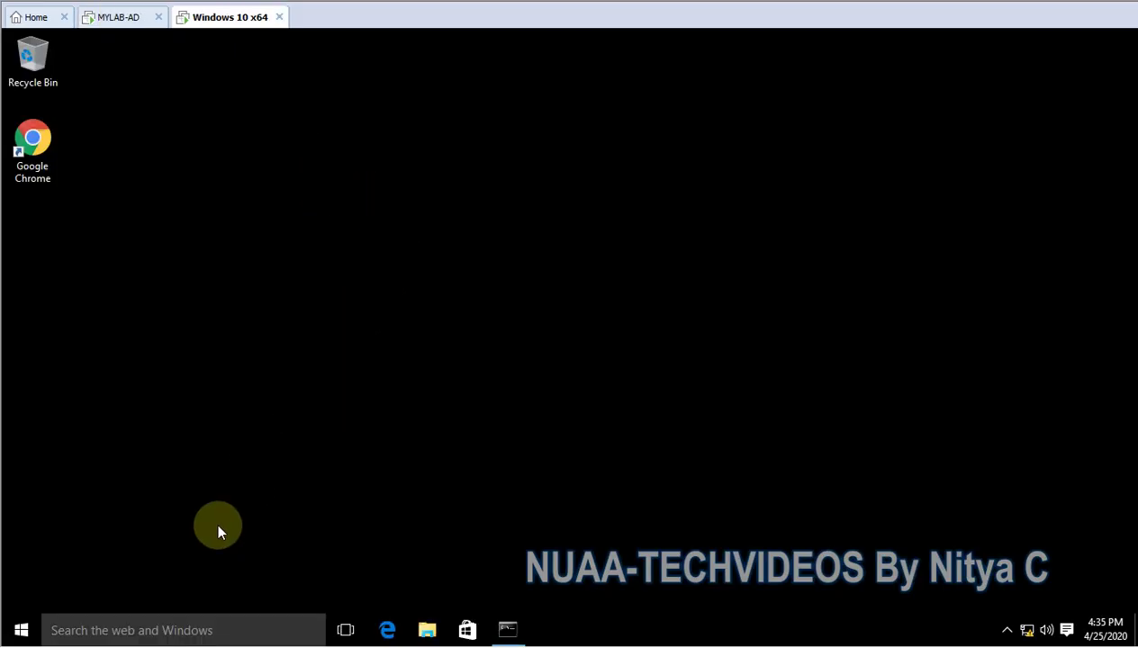
{"action": "right_click", "coordinate": [22, 628]}
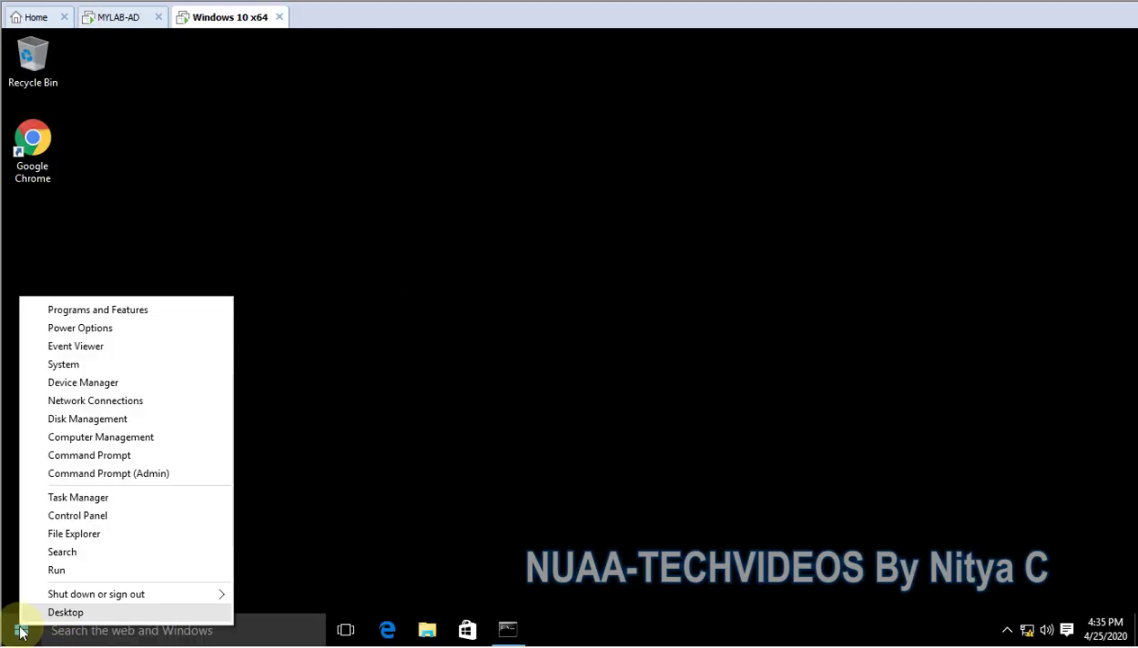
{"action": "left_click", "coordinate": [58, 366]}
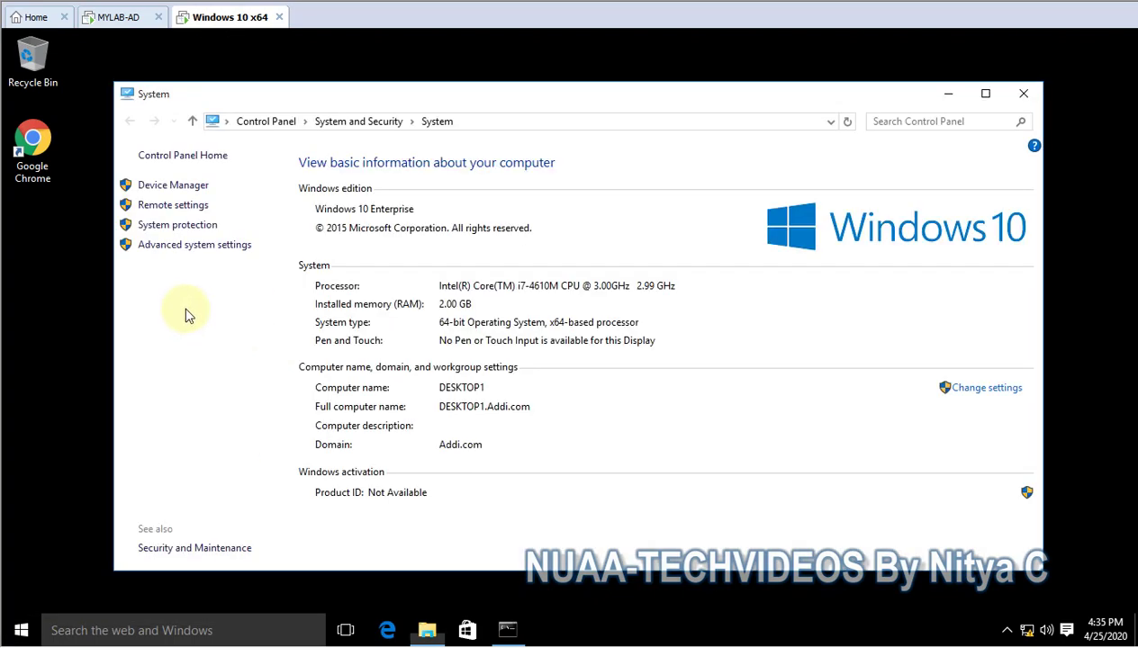
{"action": "left_click", "coordinate": [169, 210]}
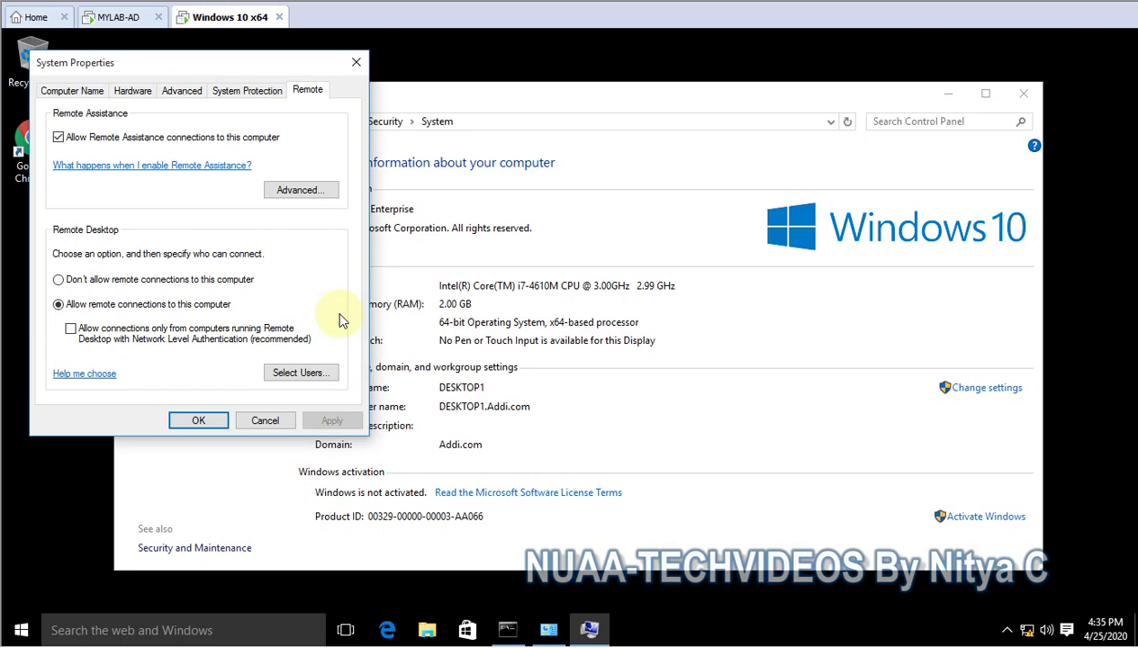
Step: Try the option allowing only Remote Desktop connections with Network Level Authentication, clear it again, and cancel the dialog
{"action": "left_click", "coordinate": [70, 328]}
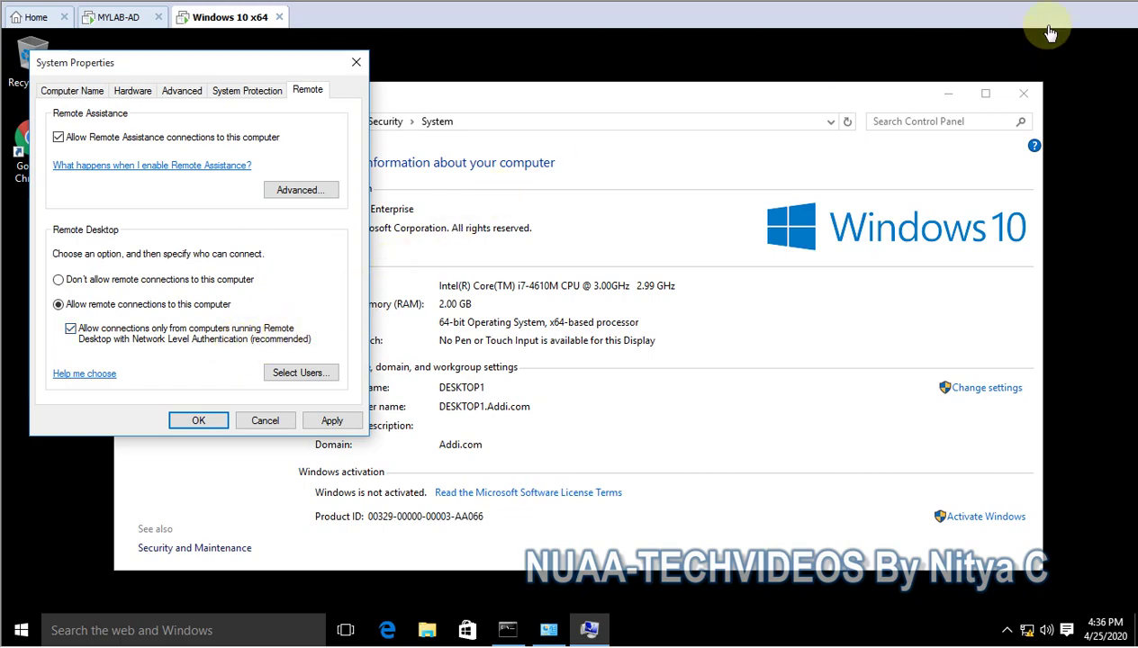
{"action": "left_click", "coordinate": [69, 335]}
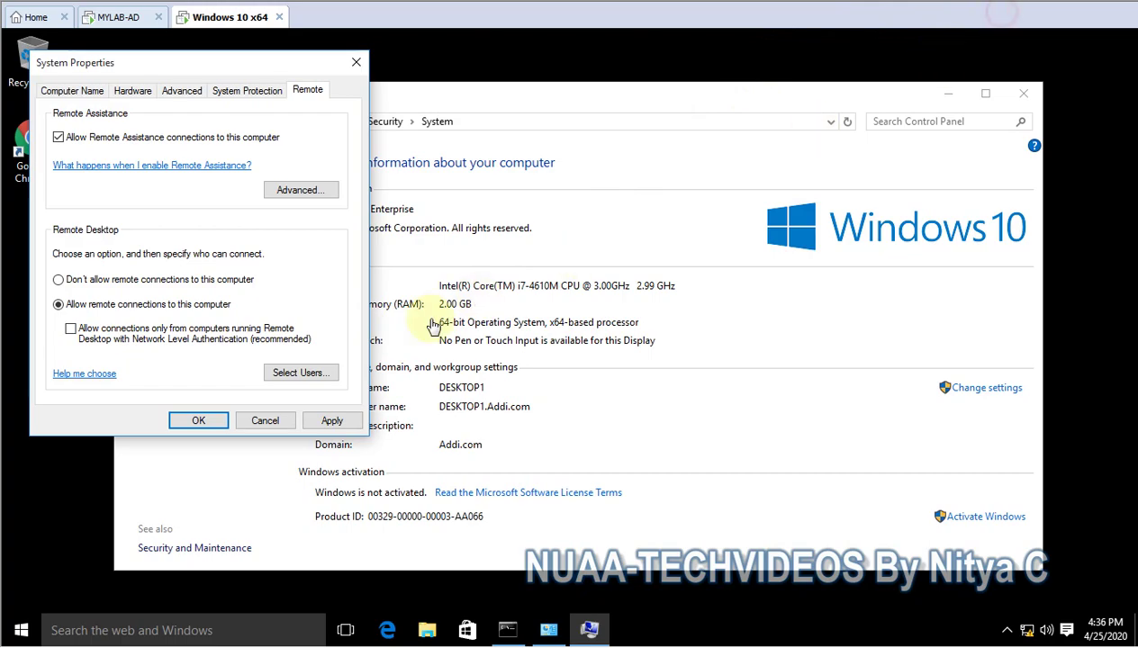
{"action": "left_click", "coordinate": [267, 421]}
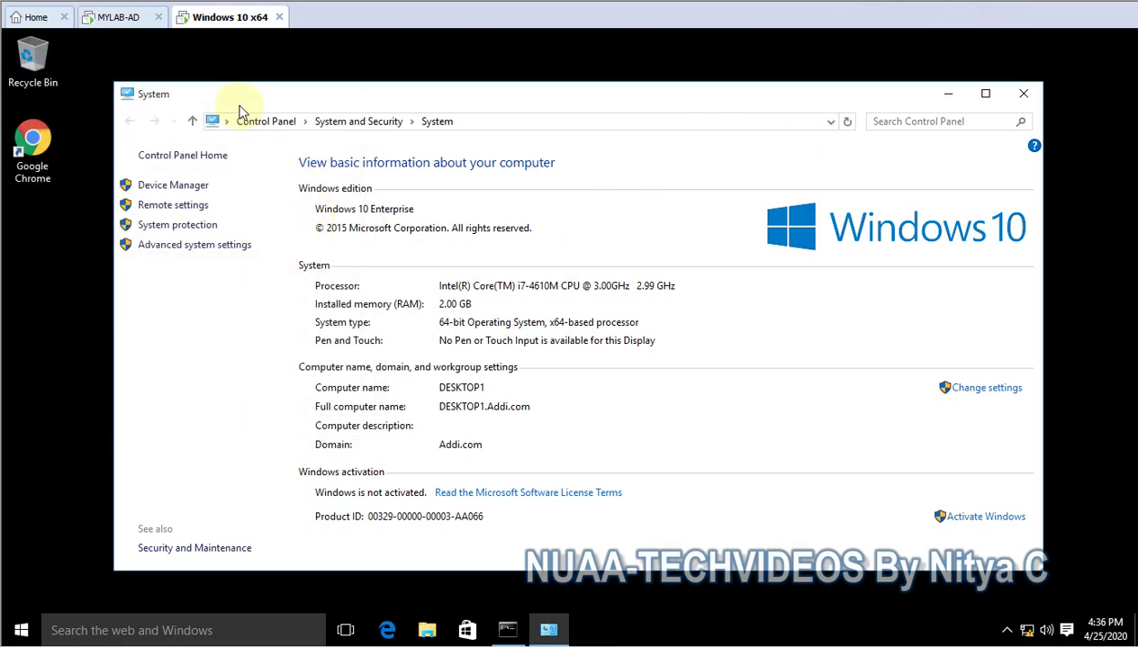
Step: Switch to the MYLAB-AD server and launch Group Policy Management by running gpmc.msc in the command prompt
{"action": "left_click", "coordinate": [115, 17]}
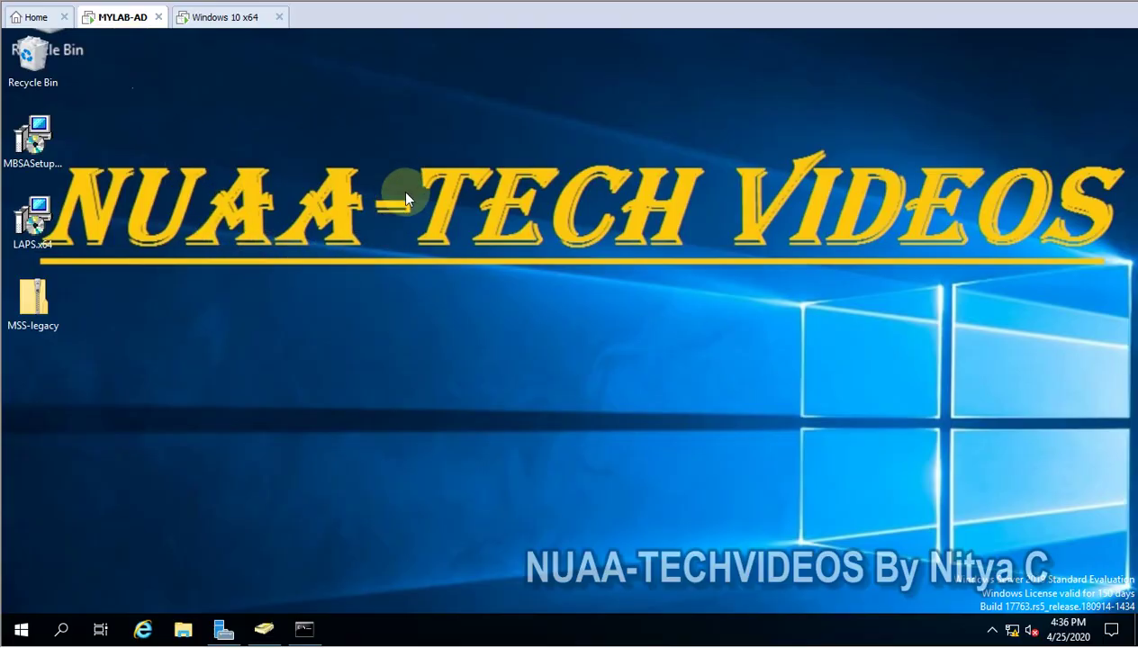
{"action": "right_click", "coordinate": [440, 252]}
{"action": "left_click", "coordinate": [518, 295]}
{"action": "left_click", "coordinate": [302, 628]}
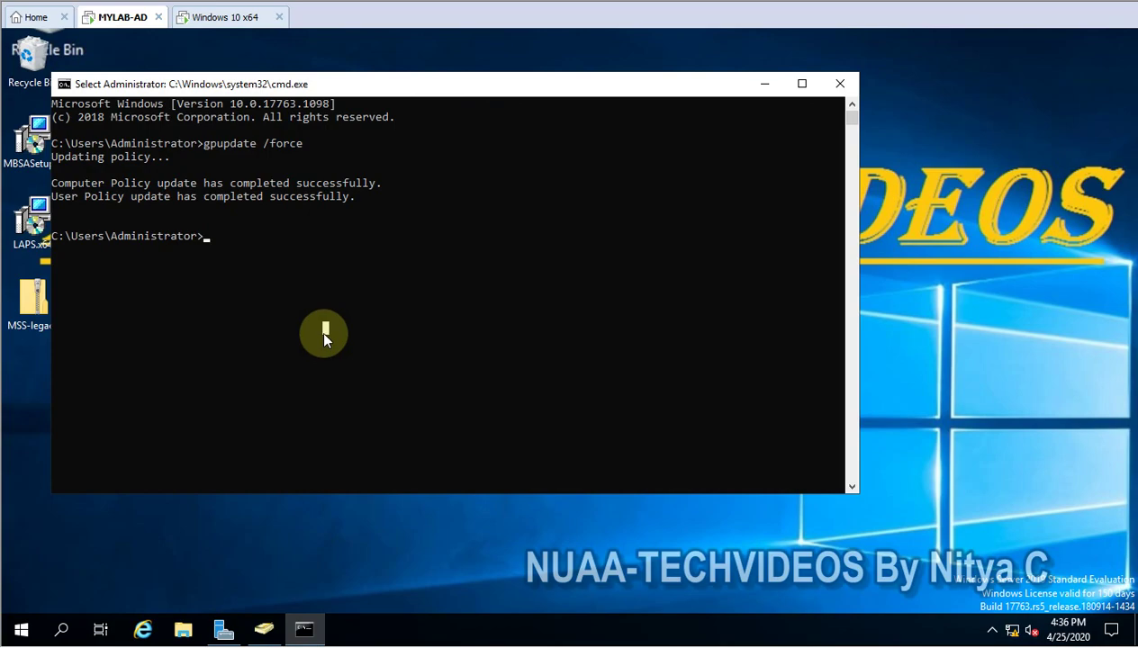
{"action": "type", "text": "gpmc"}
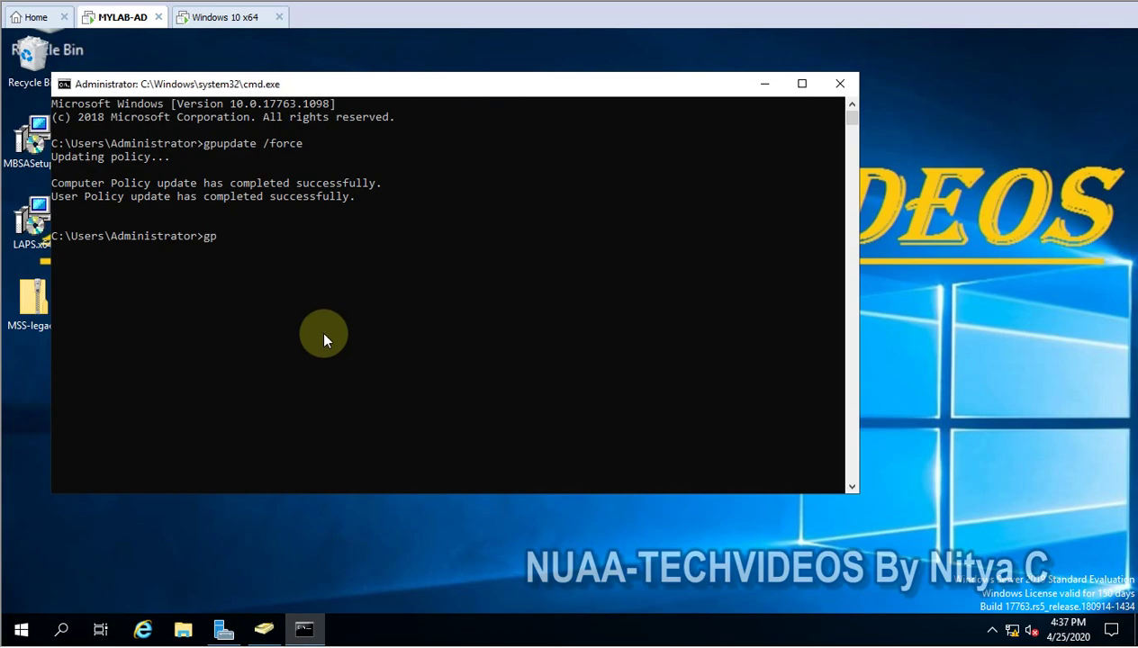
{"action": "type", "text": ".msc"}
{"action": "key", "text": "Return"}
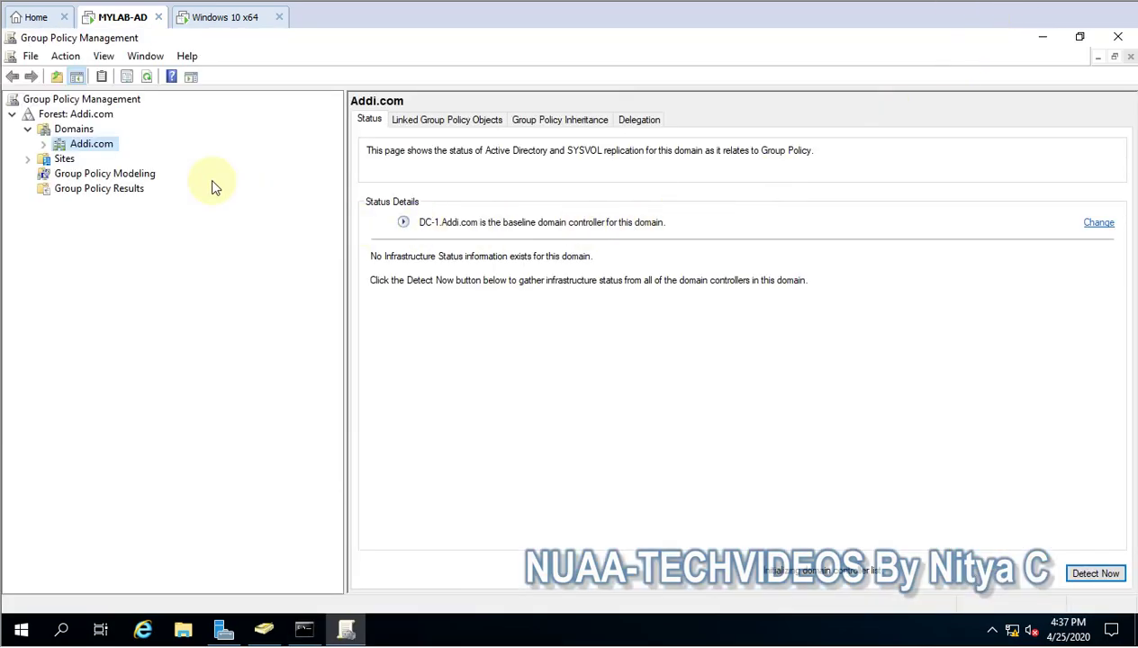
Step: Expand the Addi.com domain and show the group policy objects linked to the CHN organizational unit
{"action": "left_click", "coordinate": [43, 144]}
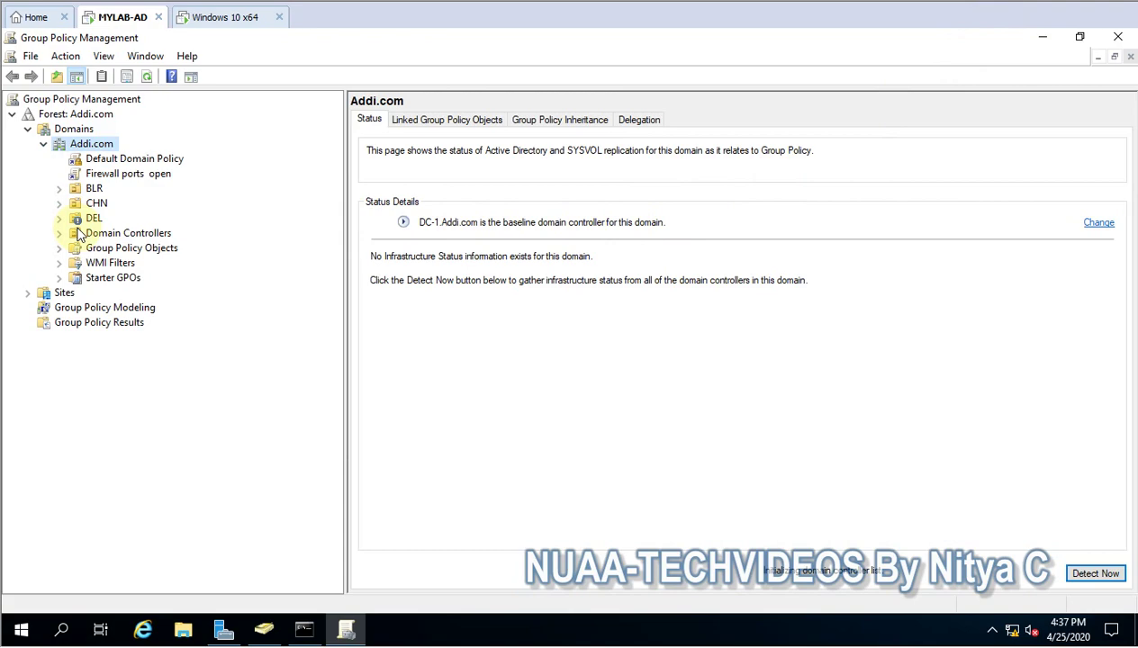
{"action": "left_click", "coordinate": [61, 200]}
{"action": "left_click", "coordinate": [99, 203]}
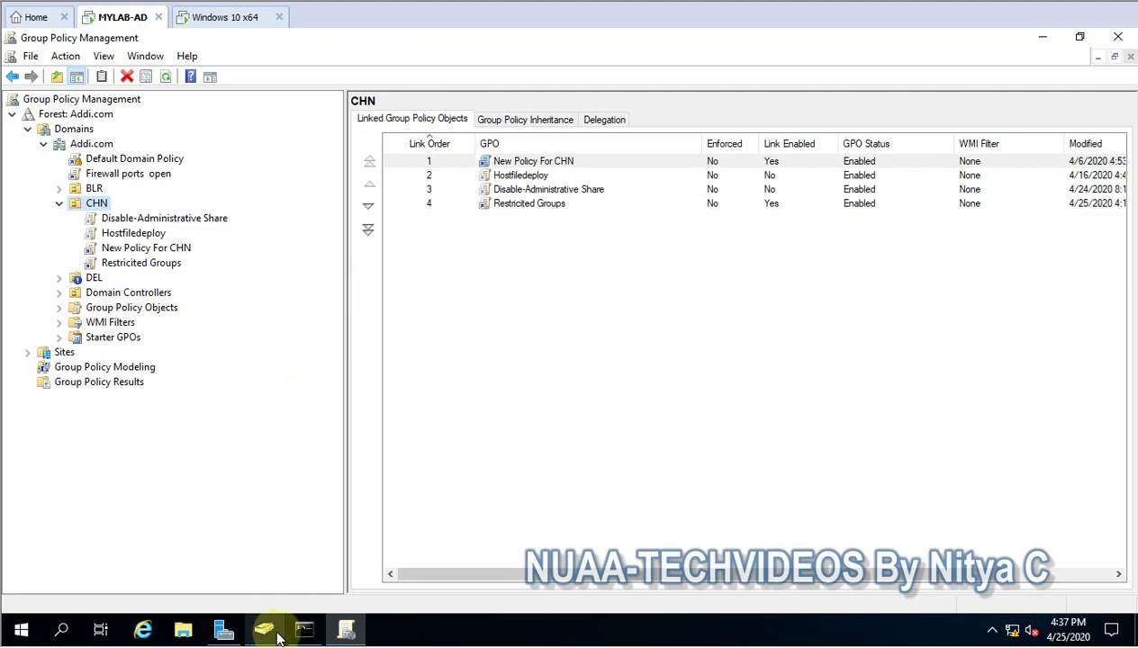
Step: Check which objects the CHN organizational unit contains in Active Directory Users and Computers, then return to Group Policy Management
{"action": "left_click", "coordinate": [264, 629]}
{"action": "left_click", "coordinate": [68, 191]}
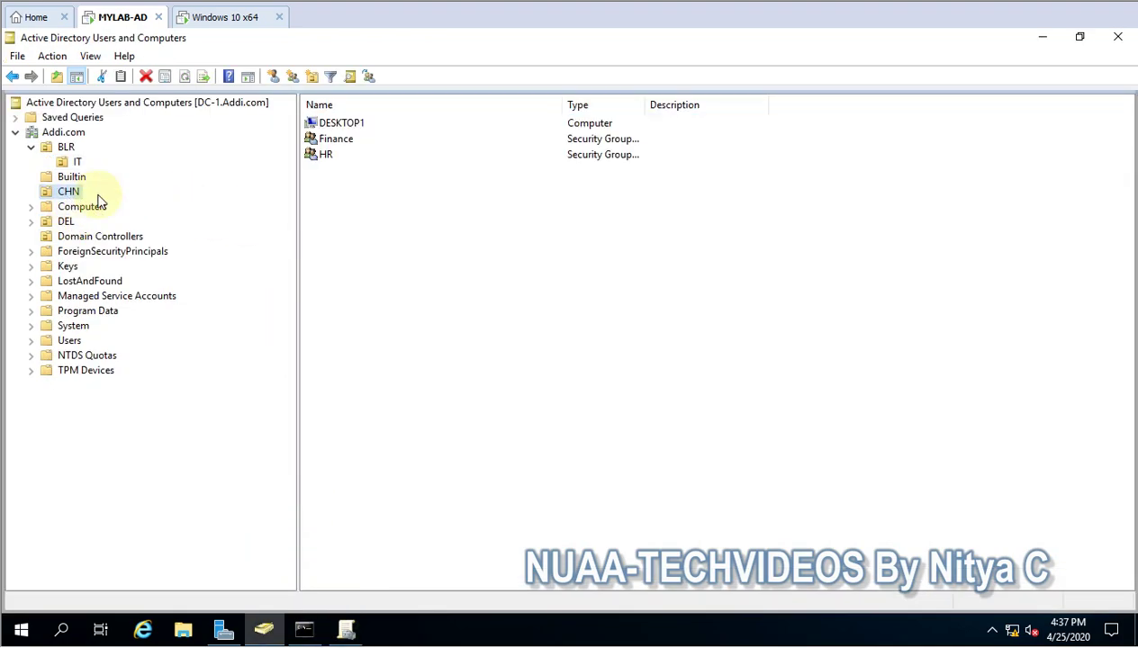
{"action": "left_click", "coordinate": [1045, 40]}
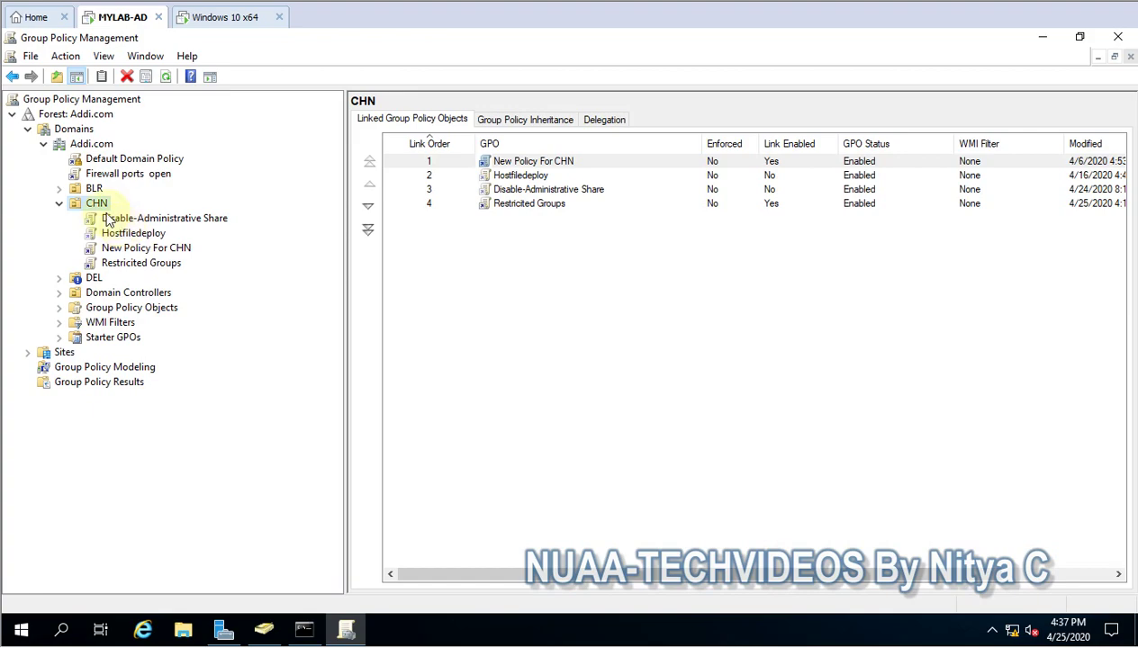
Step: Create a GPO named NLA Enable linked to the CHN organizational unit, with no source starter GPO
{"action": "right_click", "coordinate": [98, 203]}
{"action": "left_click", "coordinate": [130, 217]}
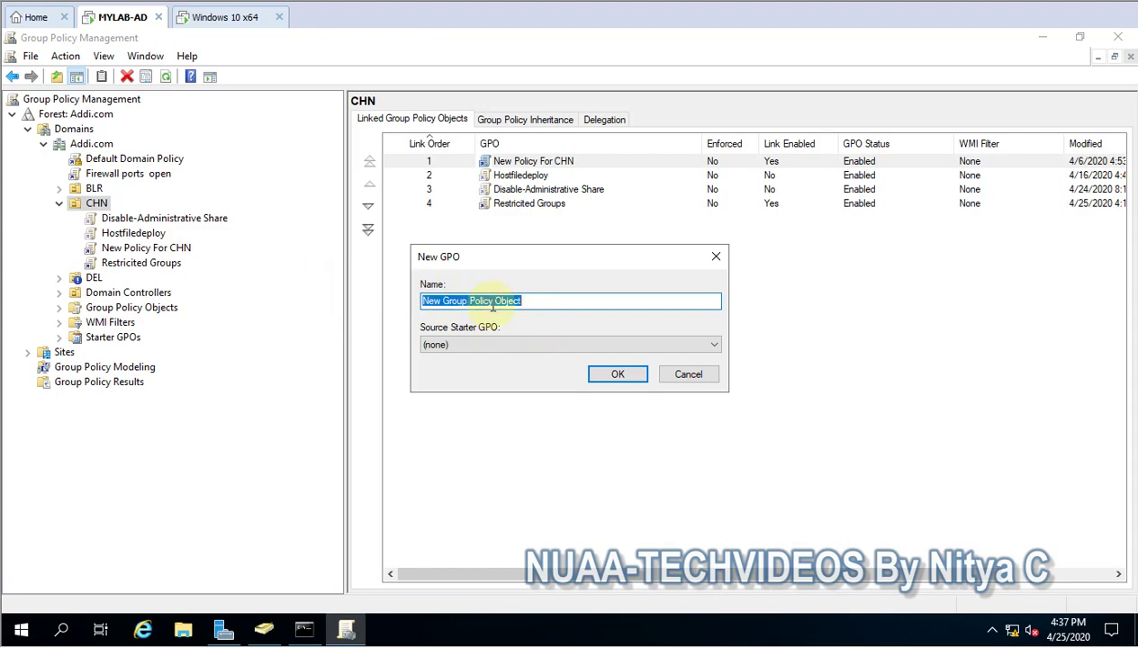
{"action": "type", "text": "NLA"}
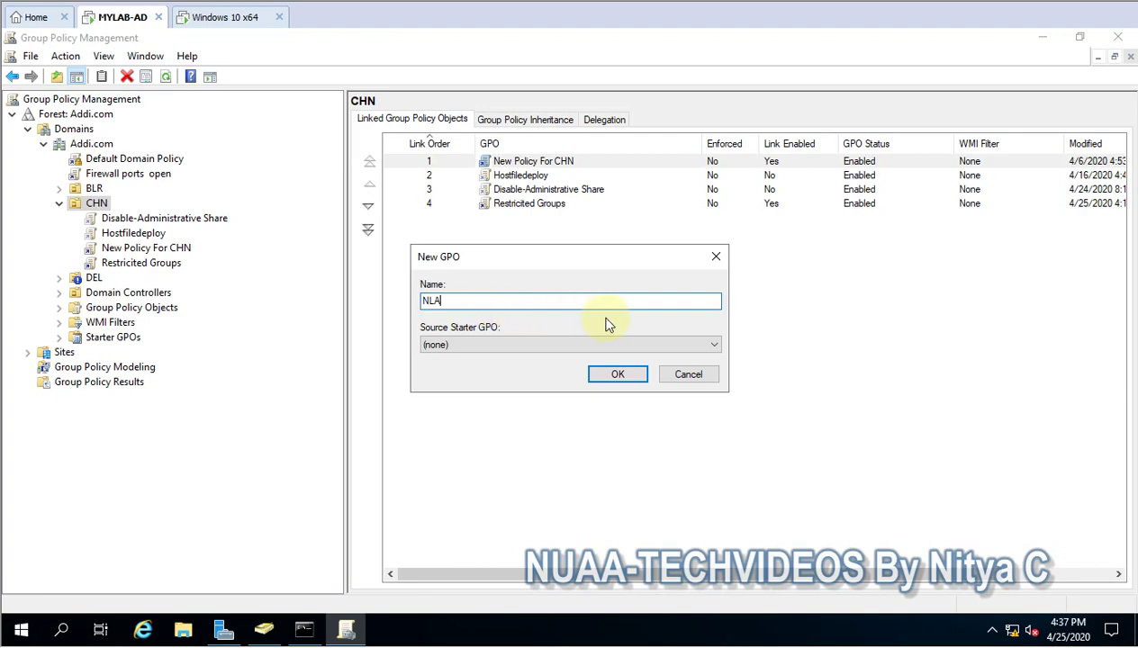
{"action": "type", "text": "Enabl"}
{"action": "key", "text": "BackSpace"}
{"action": "key", "text": "BackSpace"}
{"action": "type", "text": "nable"}
{"action": "left_click", "coordinate": [612, 374]}
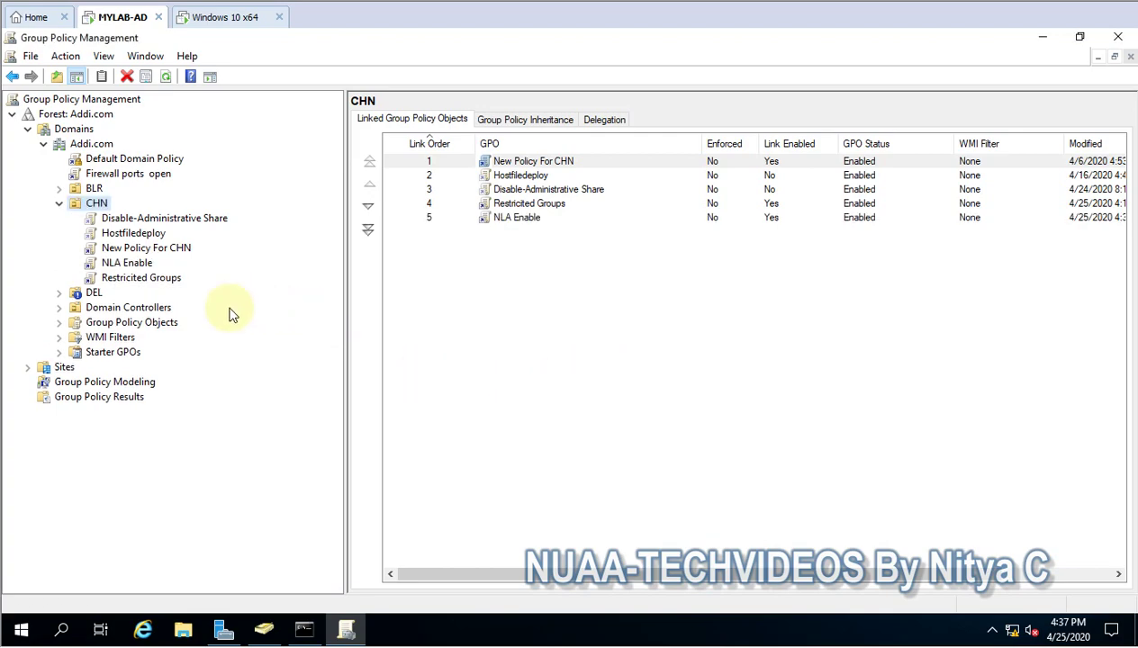
Step: Open the NLA Enable policy for editing, maximize the editor window and widen its tree pane
{"action": "left_click", "coordinate": [142, 276]}
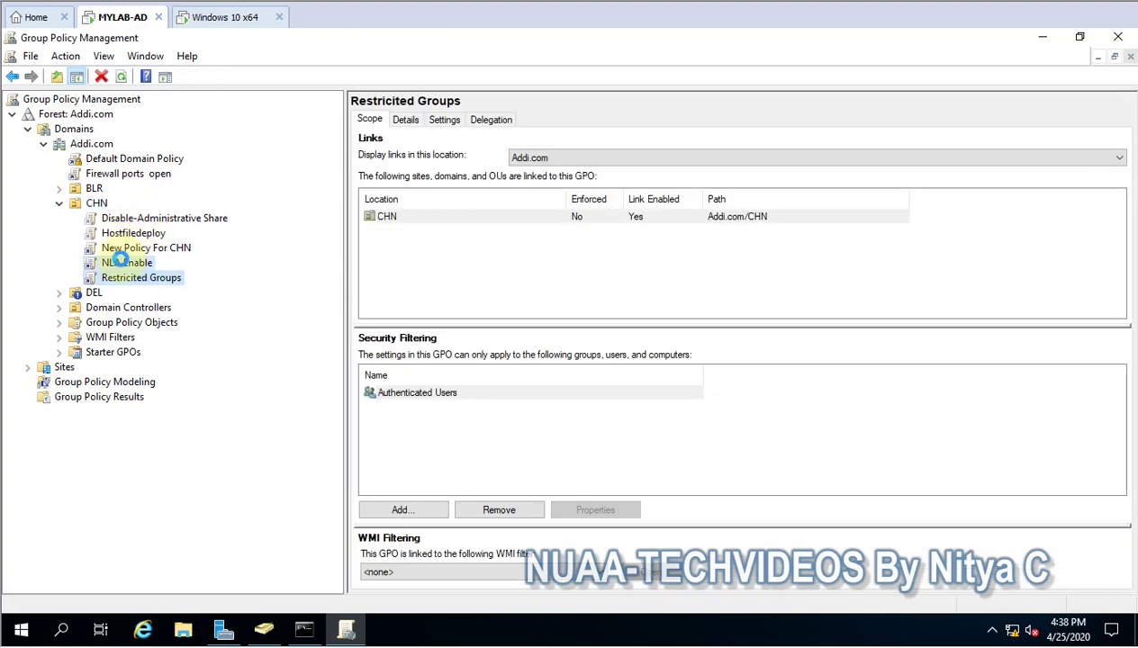
{"action": "left_click", "coordinate": [120, 262]}
{"action": "right_click", "coordinate": [120, 262]}
{"action": "left_click", "coordinate": [214, 272]}
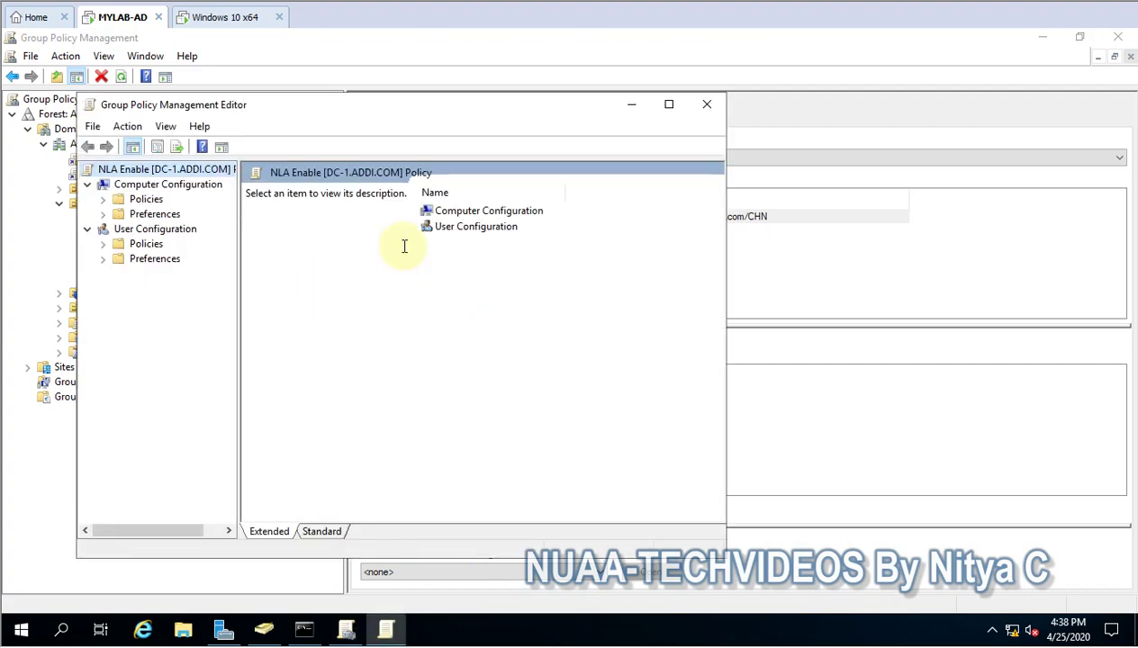
{"action": "double_click", "coordinate": [368, 108]}
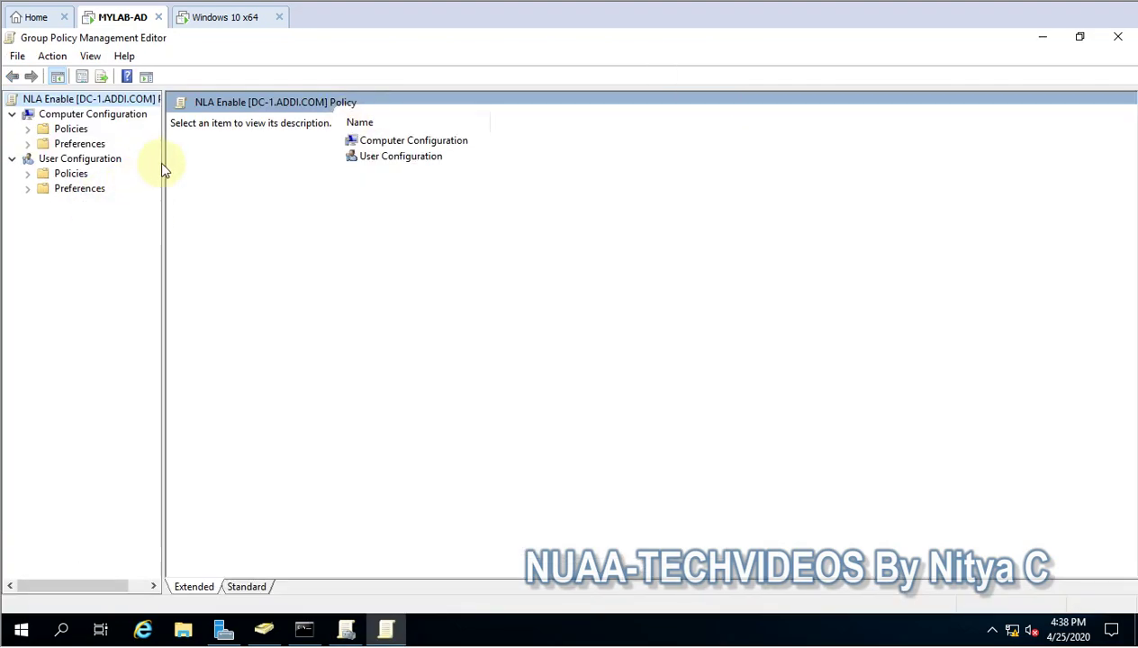
{"action": "left_click_drag", "start_coordinate": [162, 162], "coordinate": [231, 165]}
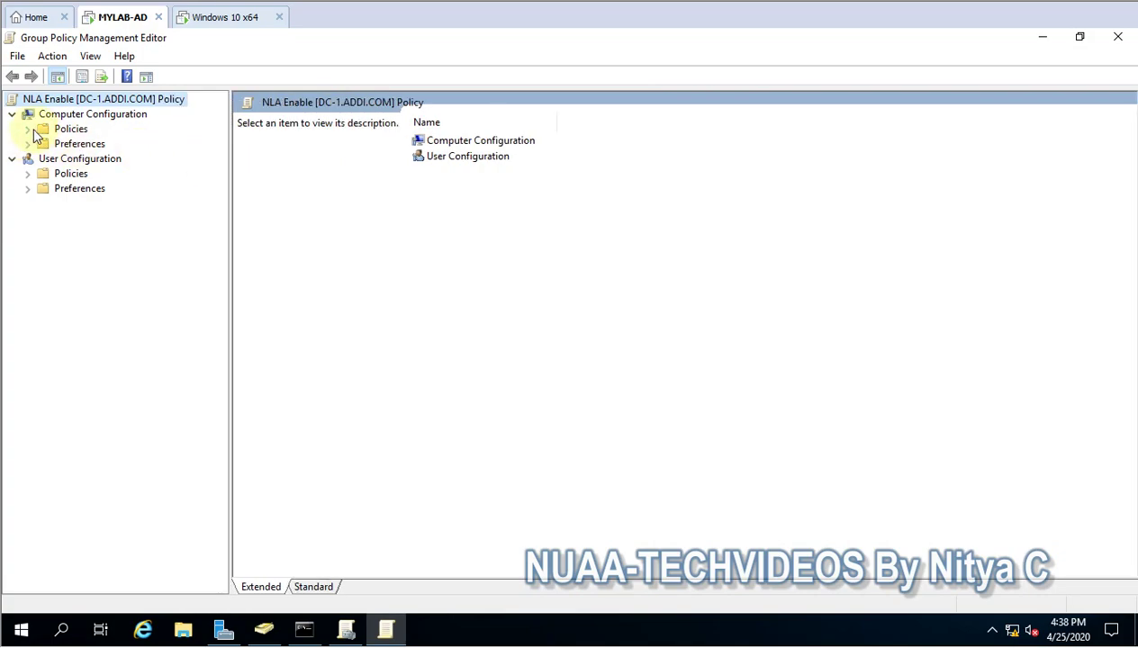
Step: Under Computer Configuration's Administrative Templates, open Windows Components > Remote Desktop Services > Remote Desktop Session Host > Security
{"action": "left_click", "coordinate": [28, 129]}
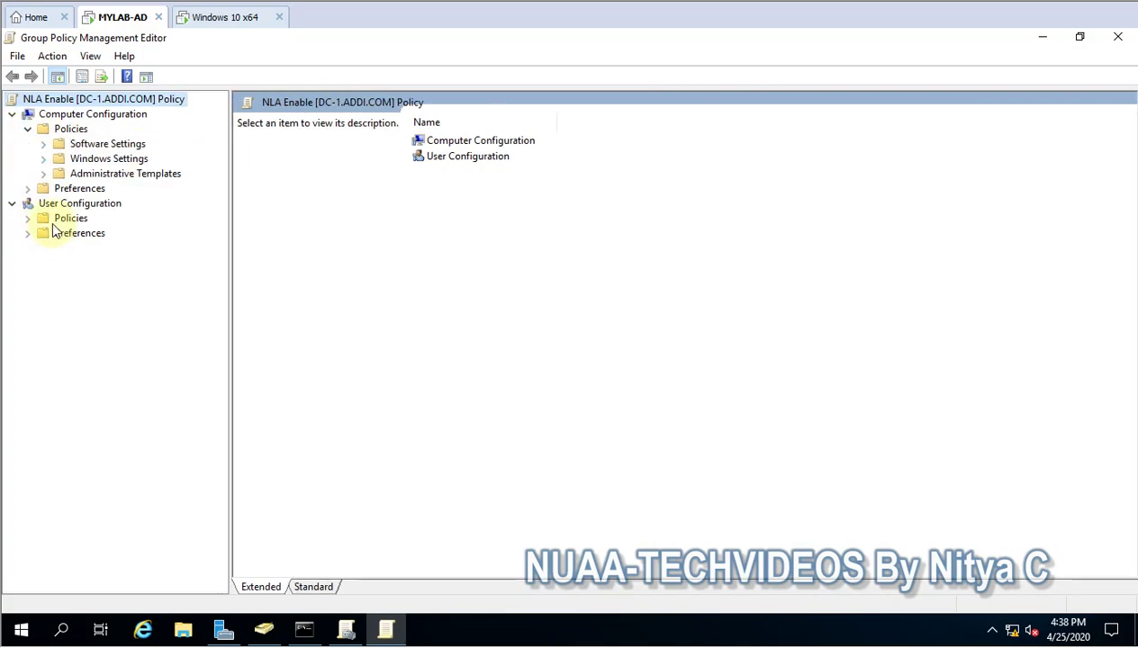
{"action": "left_click", "coordinate": [43, 174]}
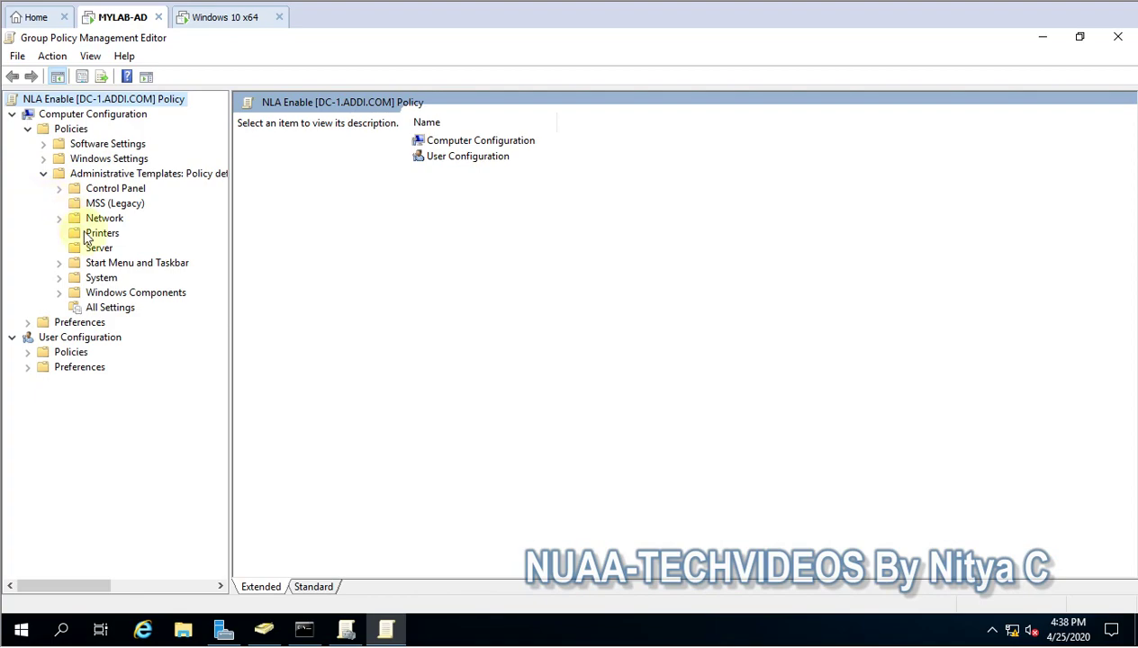
{"action": "left_click", "coordinate": [58, 293]}
{"action": "left_click", "coordinate": [126, 426]}
{"action": "scroll", "coordinate": [171, 465], "scroll_direction": "down", "scroll_amount": 6}
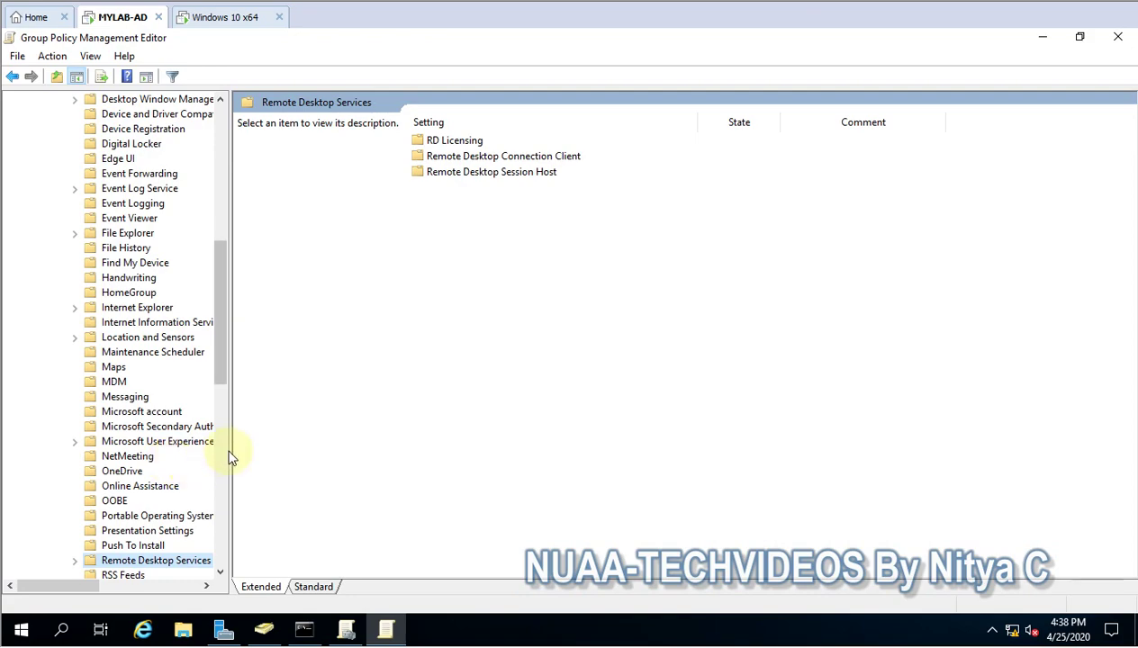
{"action": "left_click_drag", "start_coordinate": [229, 456], "coordinate": [286, 457]}
{"action": "scroll", "coordinate": [217, 475], "scroll_direction": "down", "scroll_amount": 9}
{"action": "left_click", "coordinate": [75, 159]}
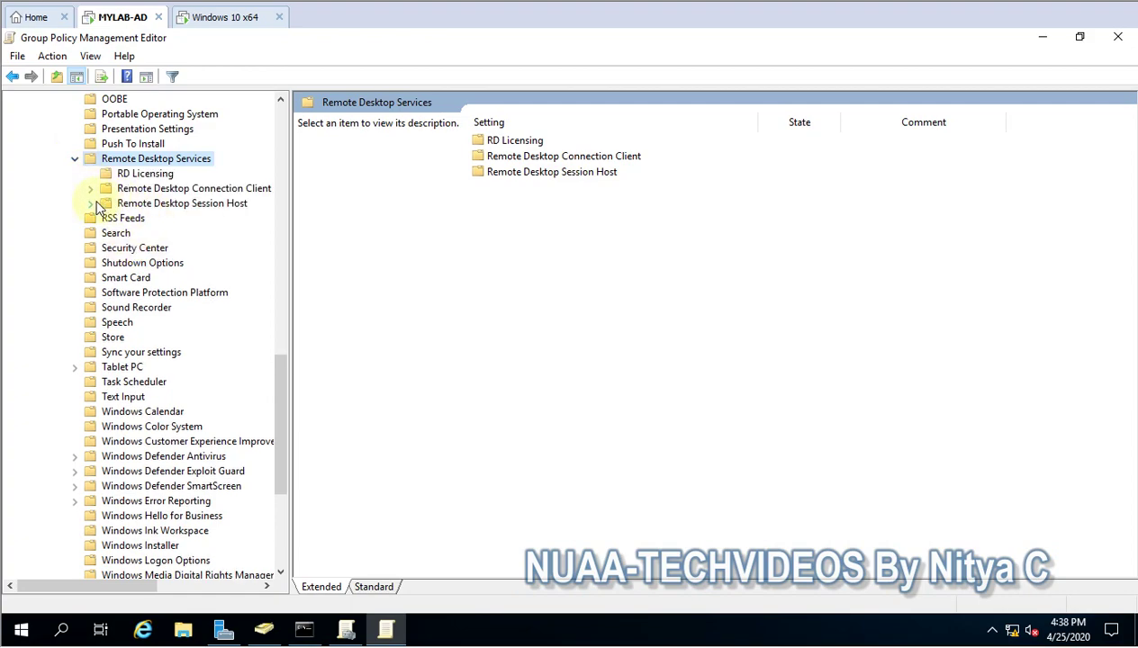
{"action": "left_click", "coordinate": [90, 204]}
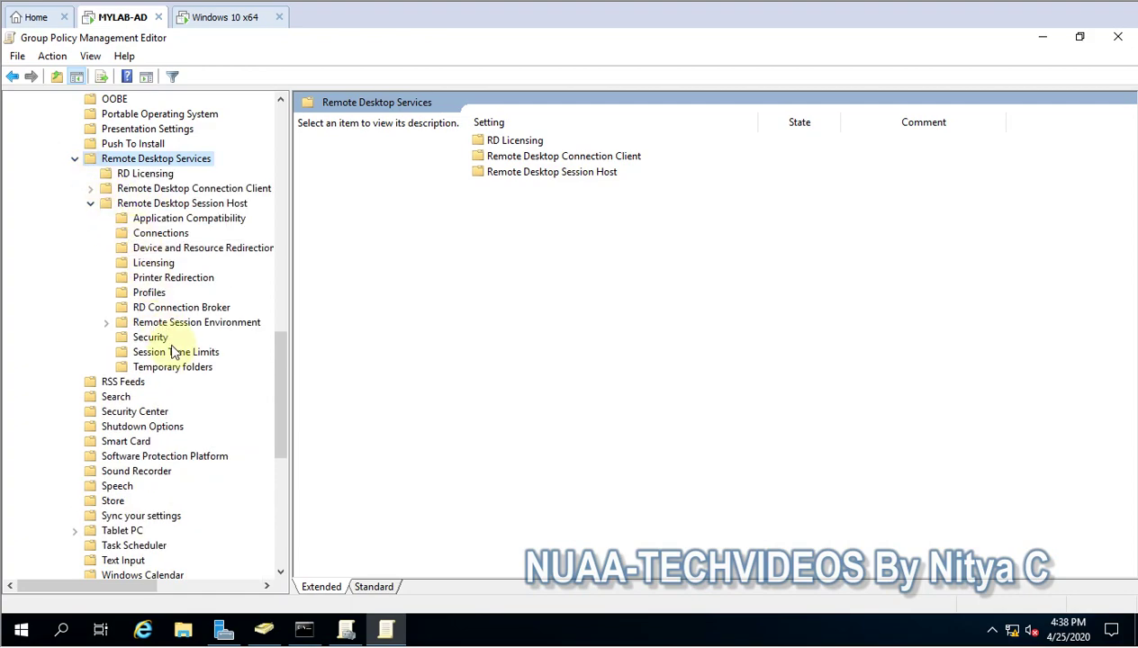
{"action": "left_click", "coordinate": [152, 337]}
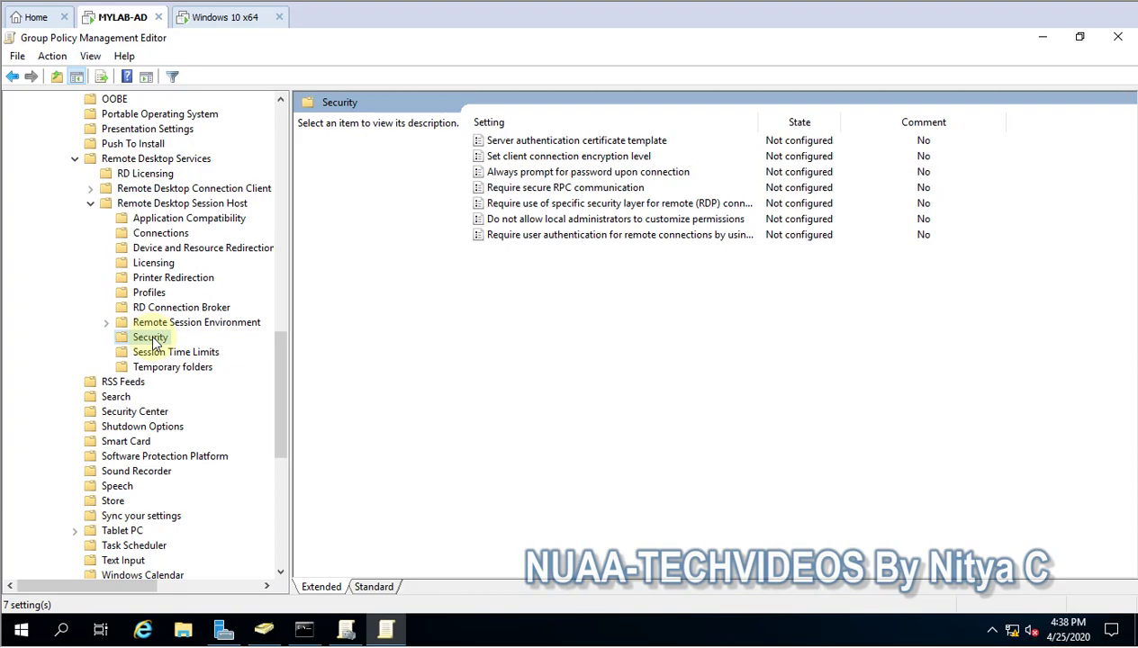
Step: Set the policy "Require user authentication for remote connections by using Network Level Authentication" to Enabled and apply it
{"action": "left_click", "coordinate": [589, 235]}
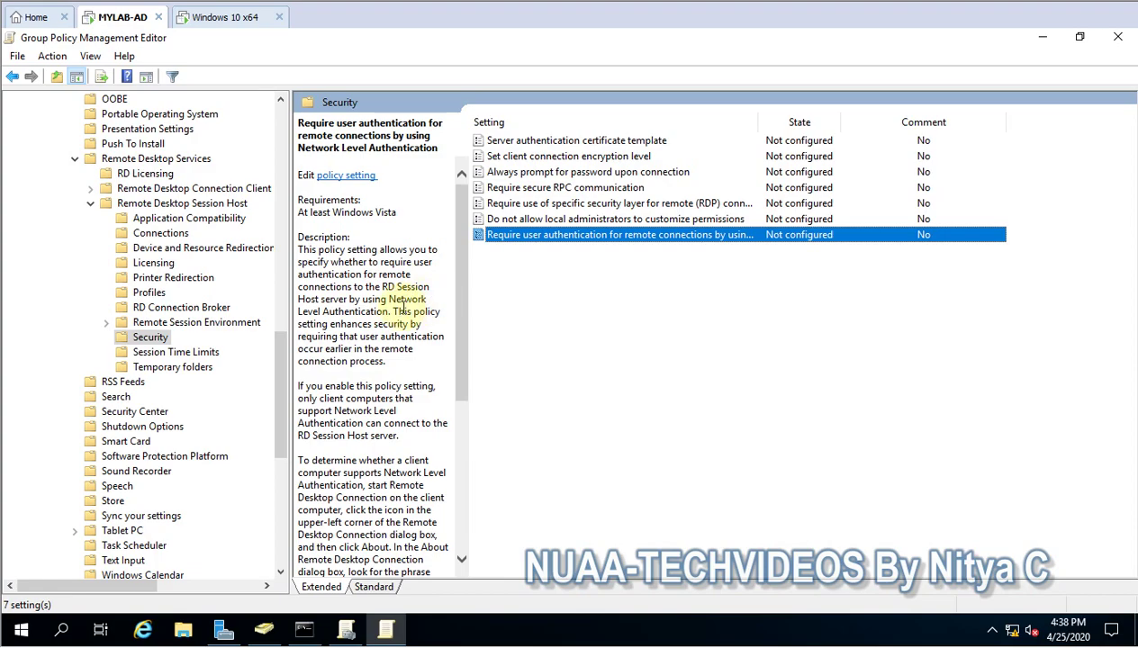
{"action": "double_click", "coordinate": [635, 236]}
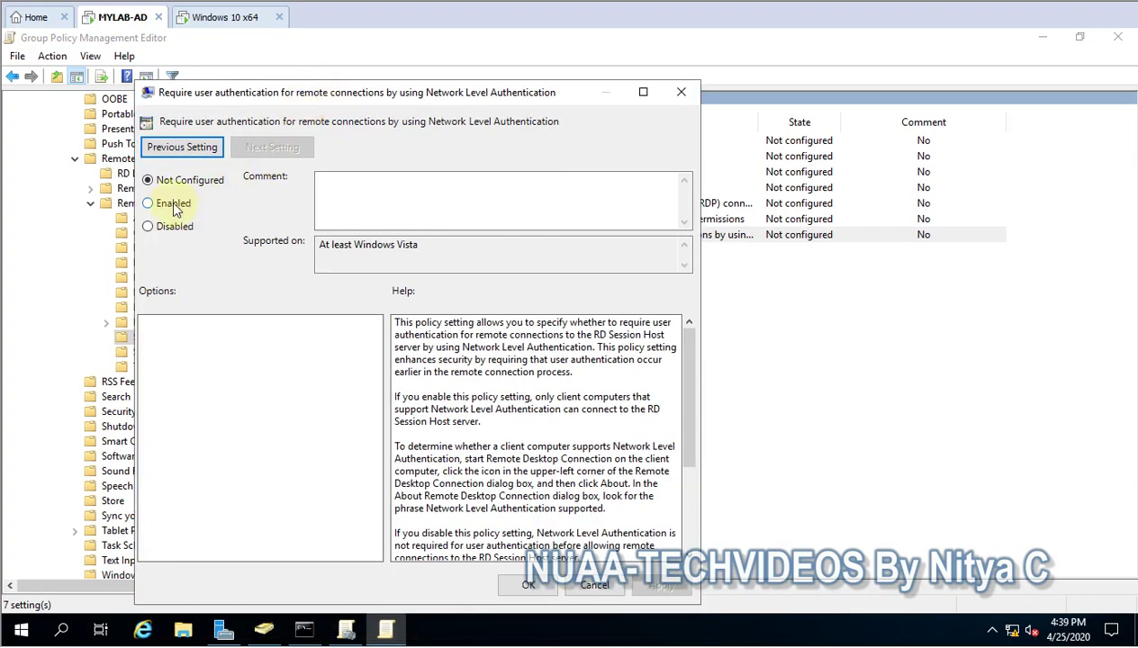
{"action": "left_click", "coordinate": [176, 204]}
{"action": "left_click", "coordinate": [649, 584]}
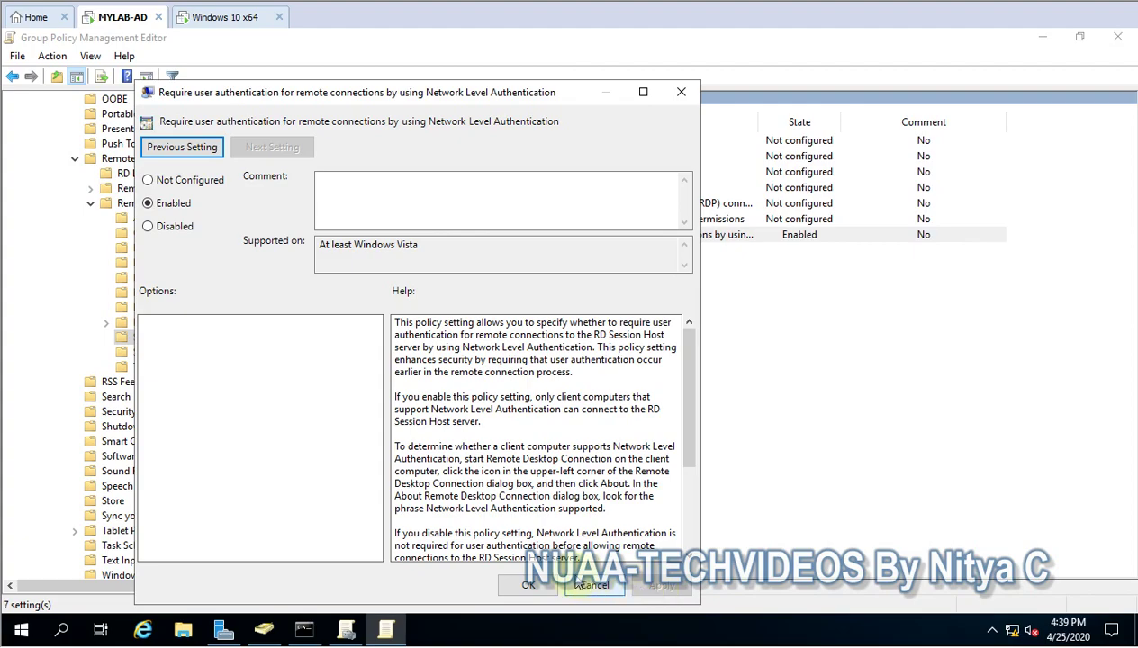
{"action": "left_click", "coordinate": [511, 589]}
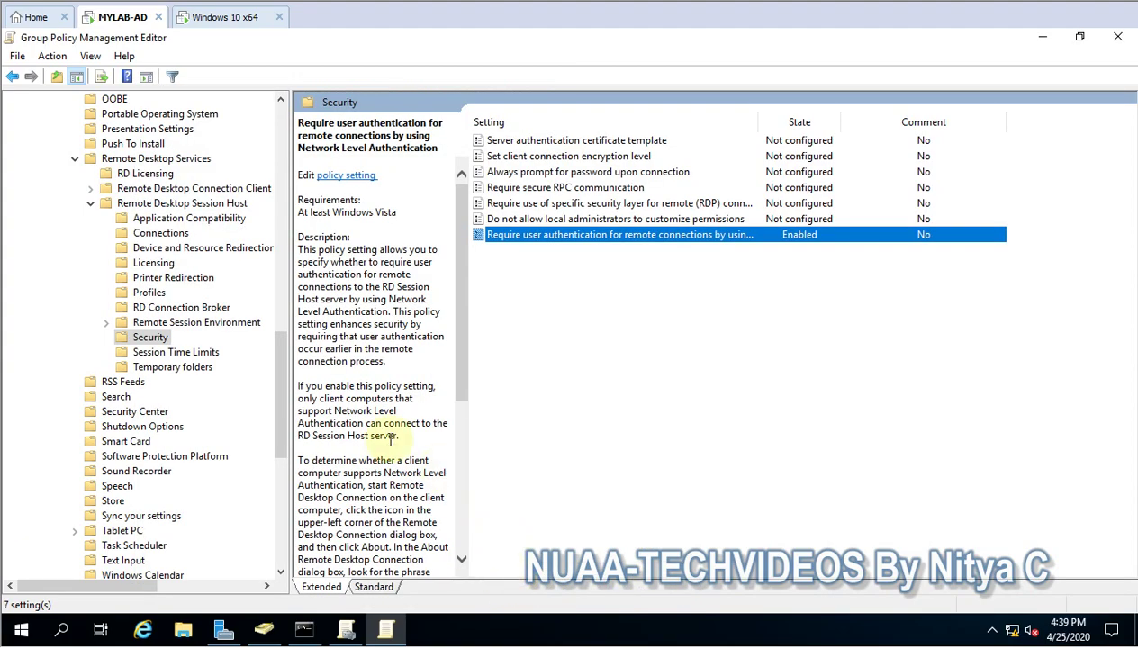
Step: Minimize the policy editor and run gpupdate /force in the server's command prompt
{"action": "left_click", "coordinate": [1046, 44]}
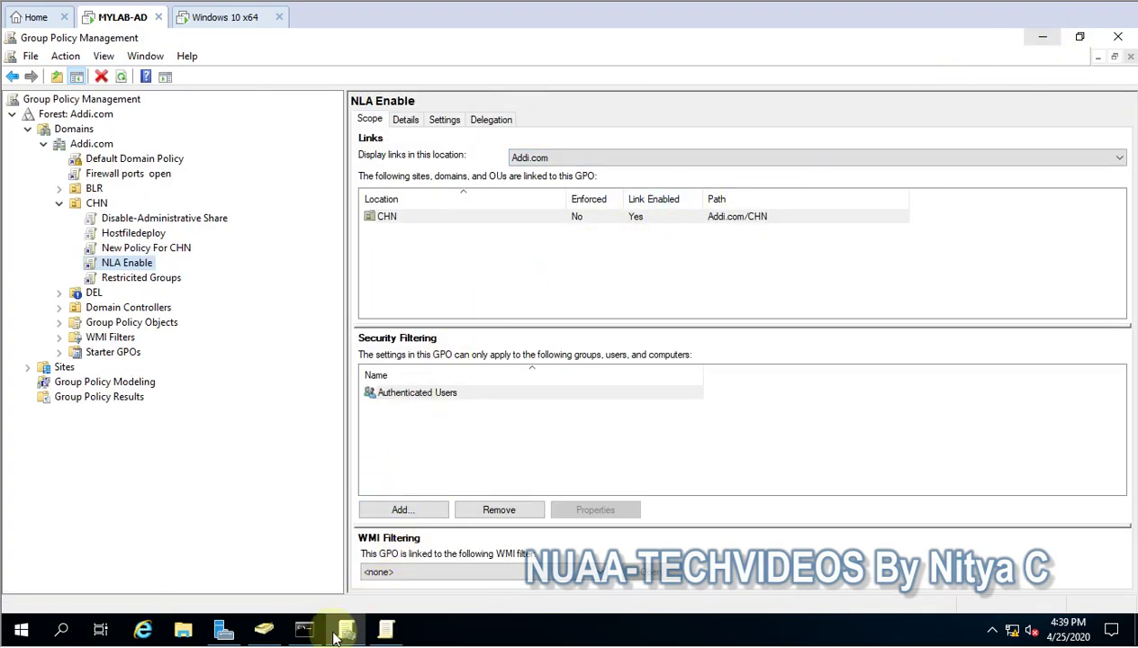
{"action": "left_click", "coordinate": [306, 630]}
{"action": "left_click", "coordinate": [405, 351]}
{"action": "key", "text": "Up"}
{"action": "key", "text": "Up"}
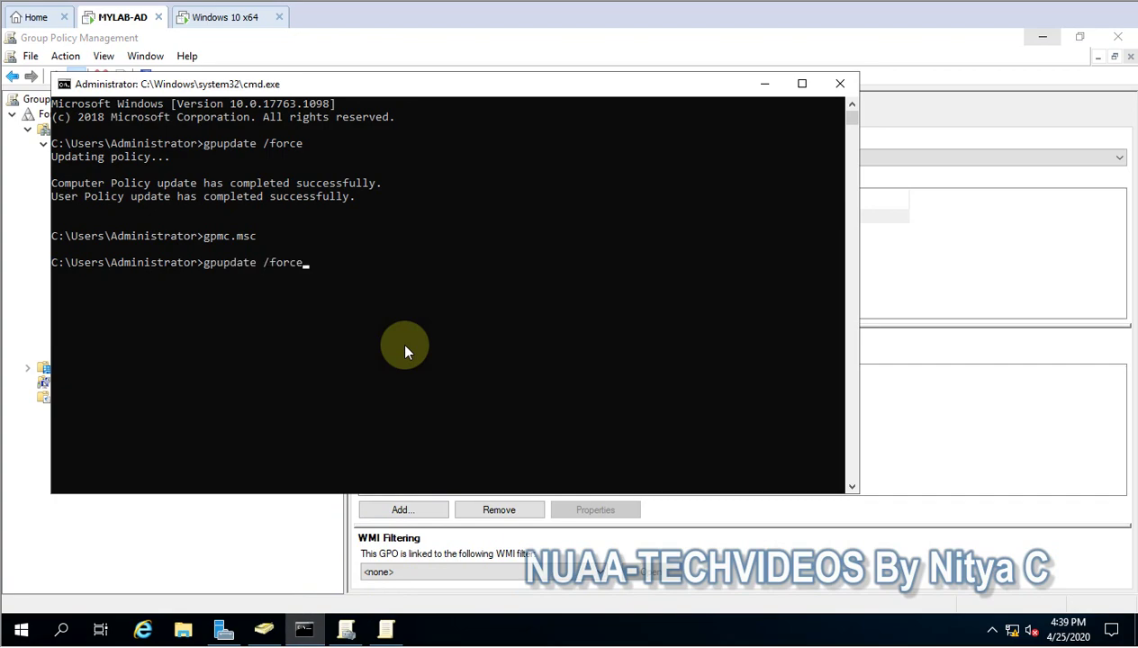
{"action": "key", "text": "Return"}
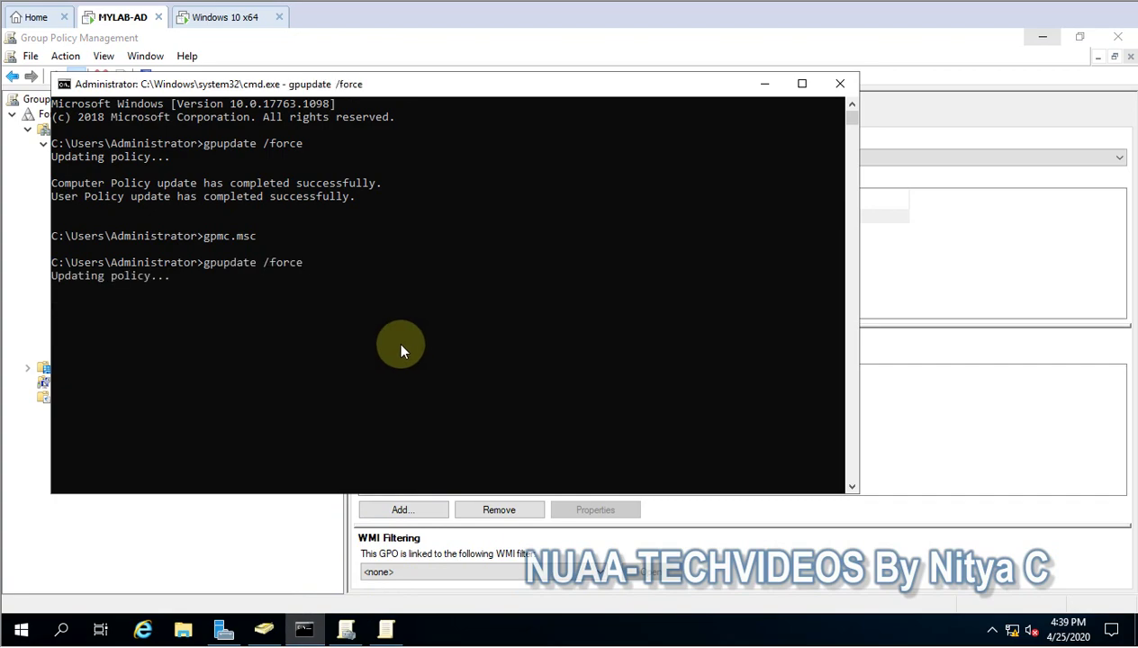
Step: On the Windows 10 x64 machine, check the Remote Desktop settings and run gpupdate /force in its command prompt
{"action": "left_click", "coordinate": [218, 19]}
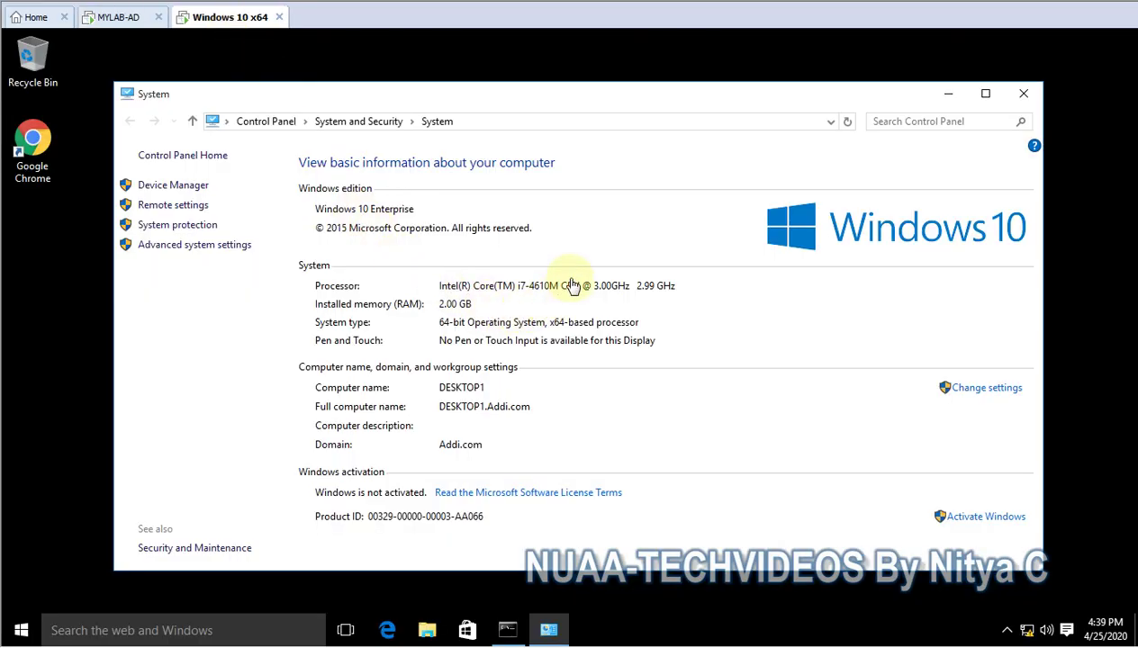
{"action": "left_click", "coordinate": [162, 206]}
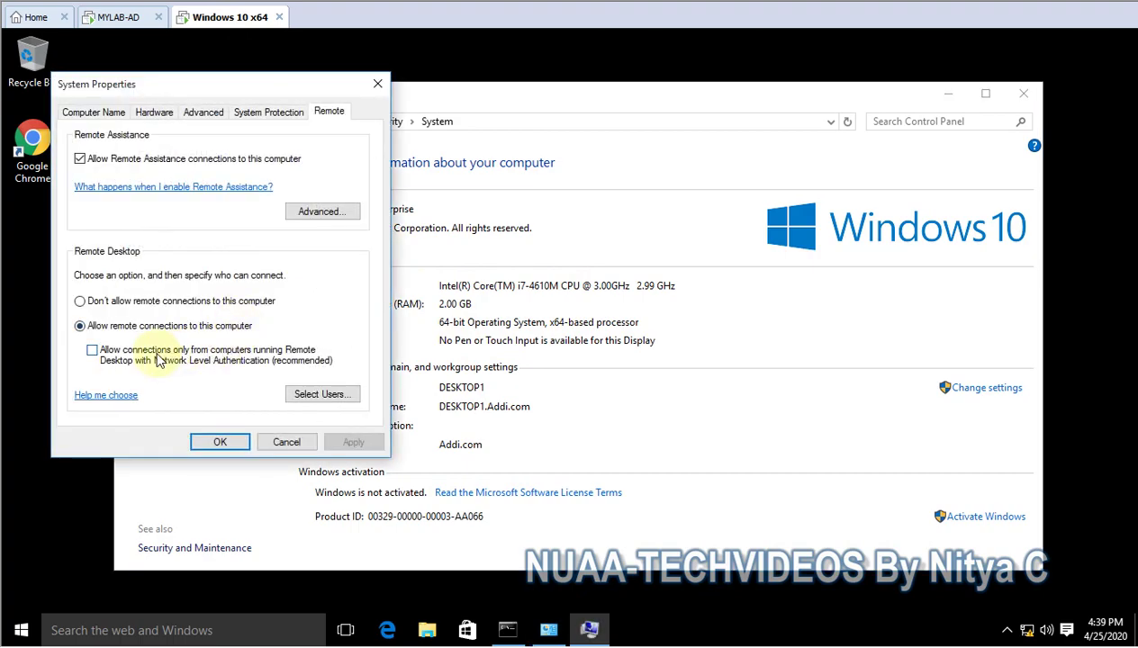
{"action": "left_click", "coordinate": [508, 630]}
{"action": "left_click", "coordinate": [469, 338]}
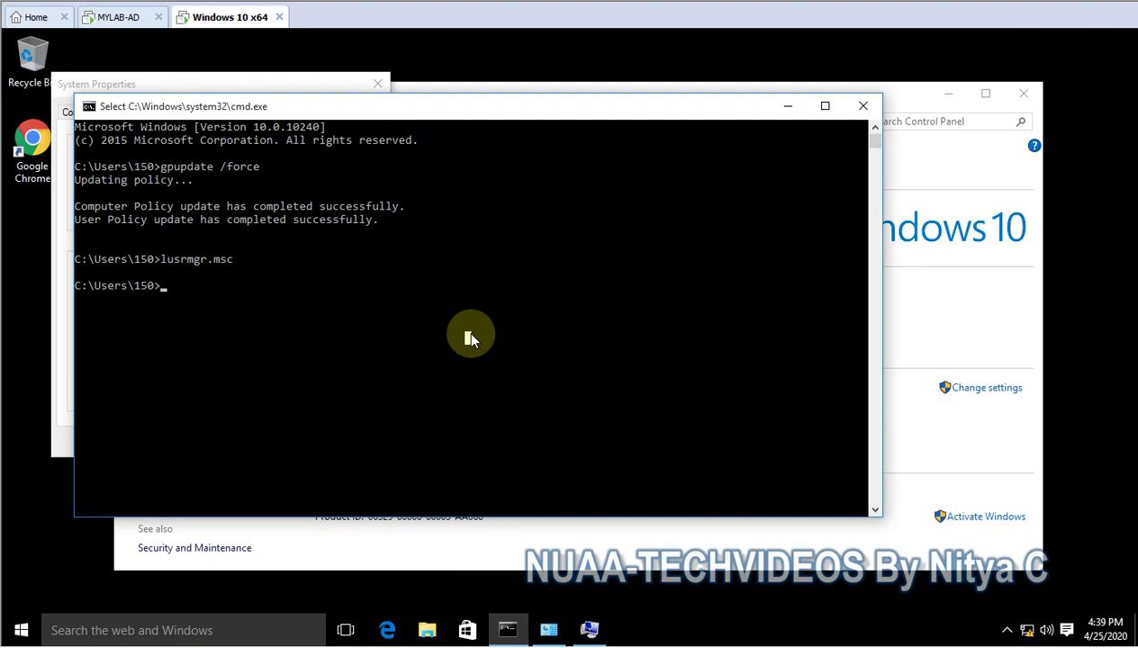
{"action": "type", "text": "gup"}
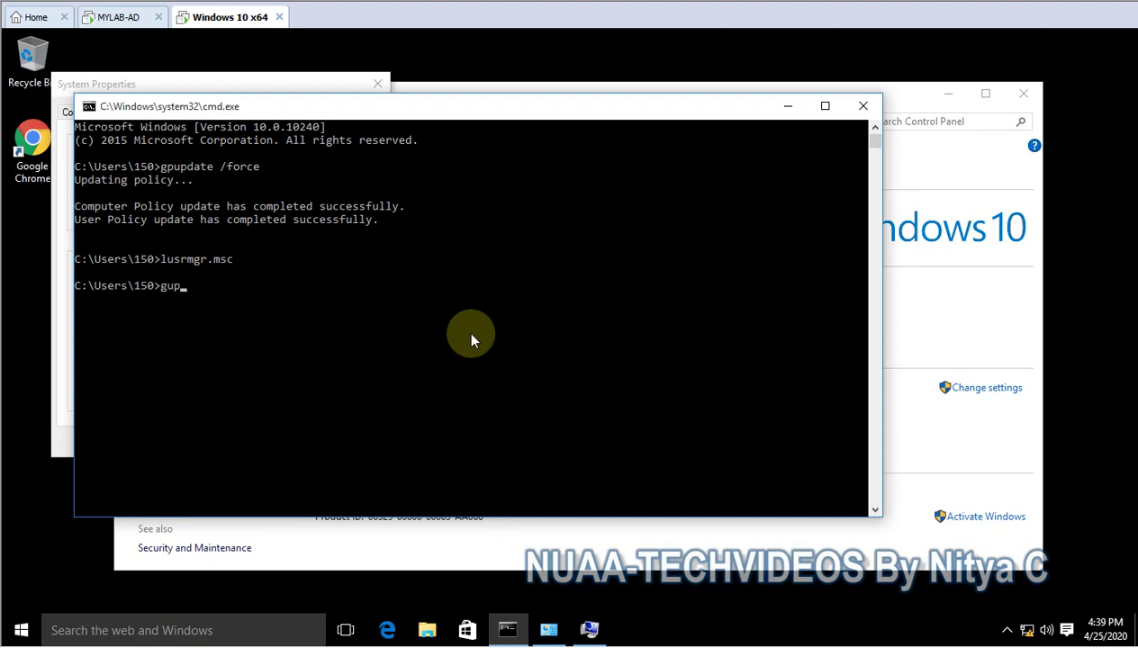
{"action": "key", "text": "BackSpace"}
{"action": "key", "text": "BackSpace"}
{"action": "key", "text": "Return"}
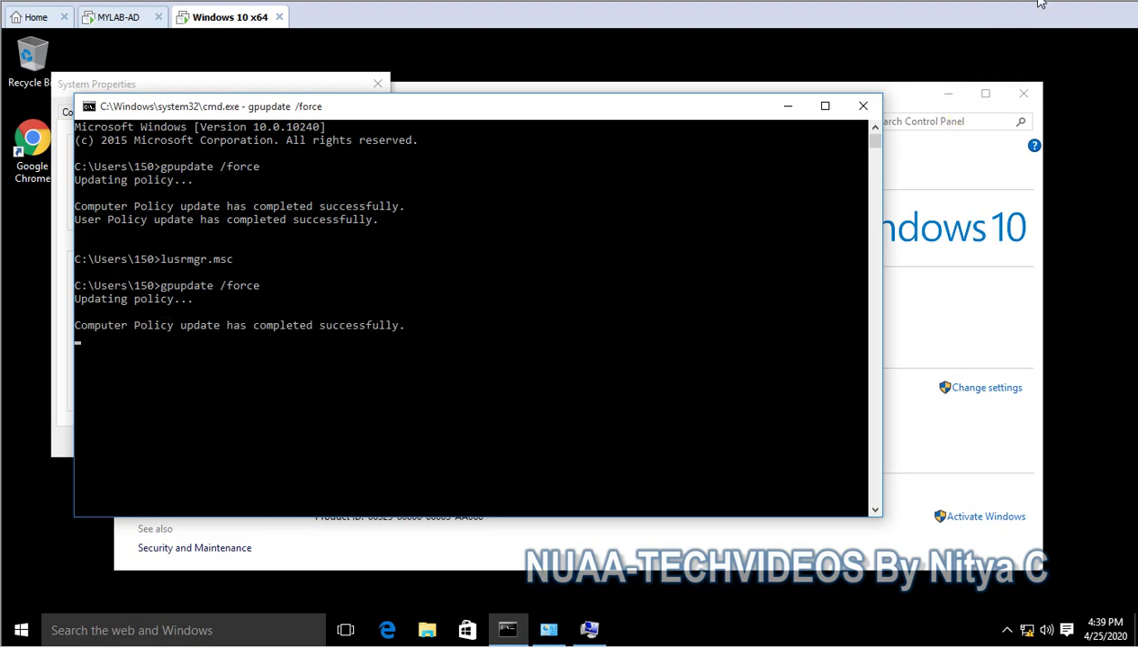
Step: Move the System window aside and reopen the remote settings to check the Network Level Authentication option
{"action": "left_click", "coordinate": [929, 295]}
{"action": "left_click_drag", "start_coordinate": [293, 102], "coordinate": [450, 99]}
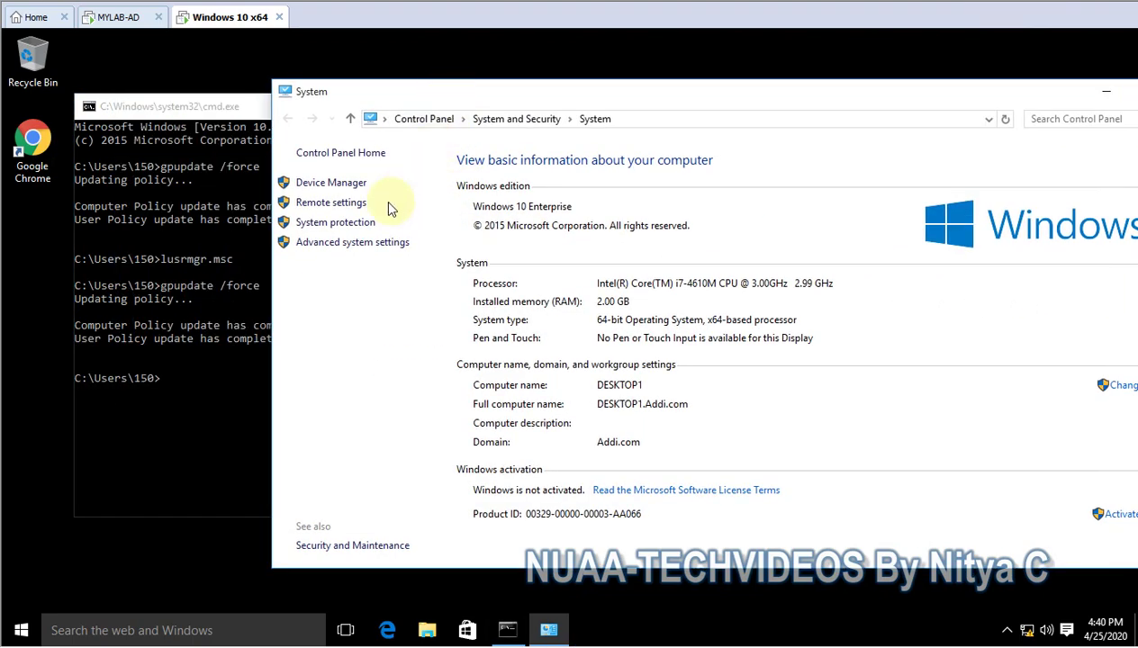
{"action": "left_click", "coordinate": [332, 204]}
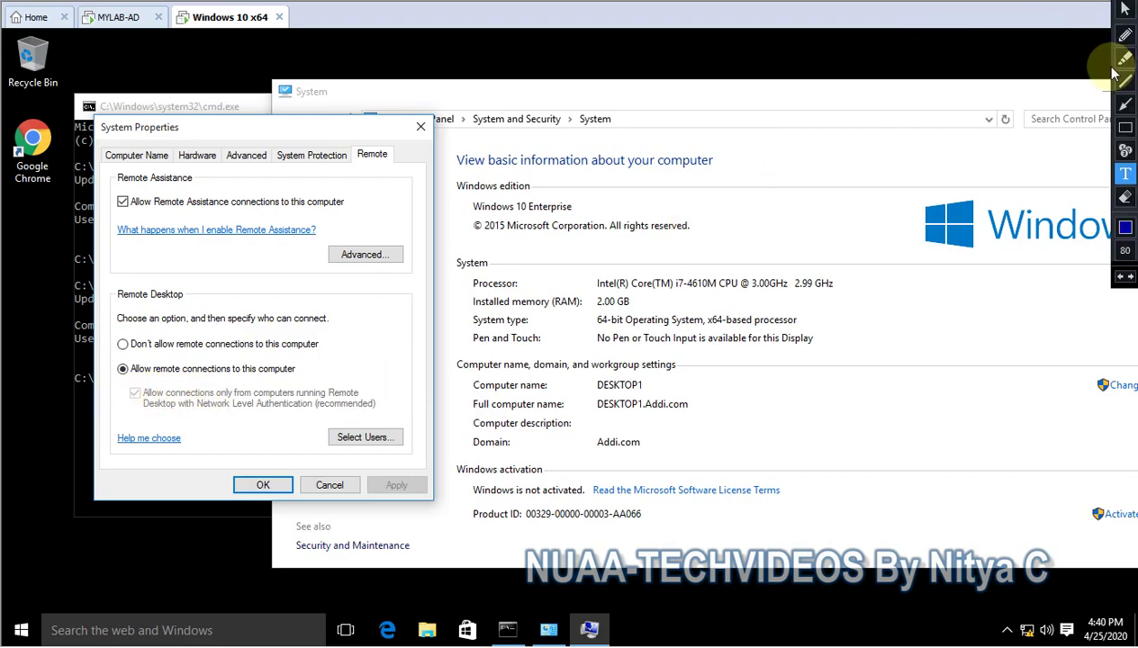
{"action": "left_click", "coordinate": [1125, 36]}
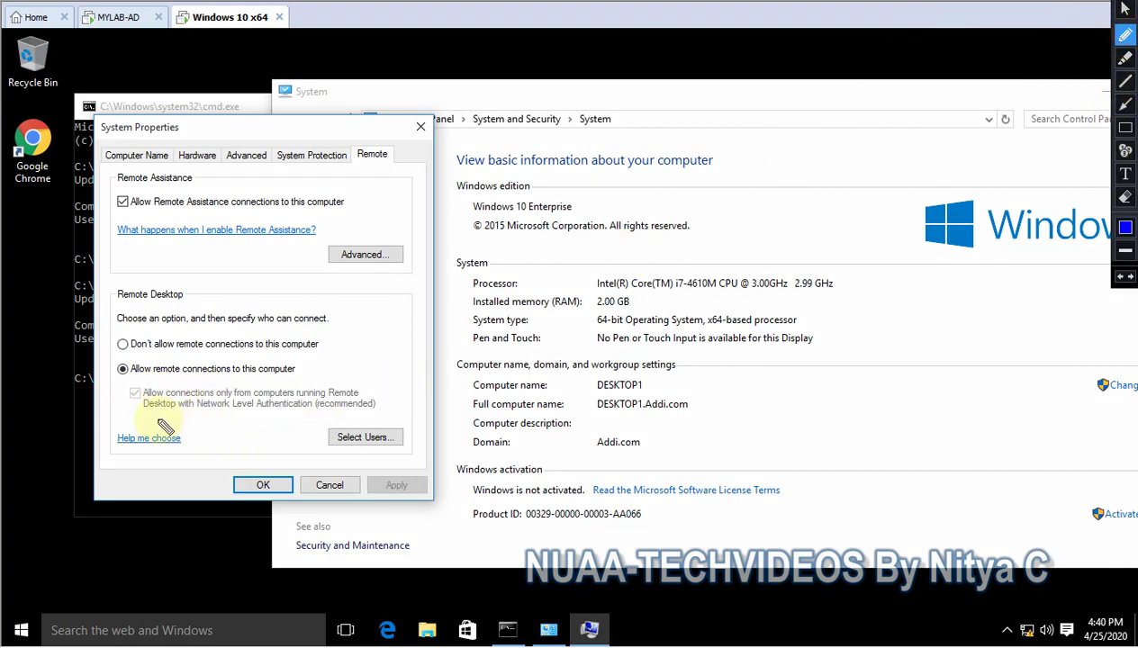
{"action": "left_click_drag", "start_coordinate": [123, 411], "coordinate": [279, 418]}
{"action": "left_click_drag", "start_coordinate": [97, 396], "coordinate": [135, 402]}
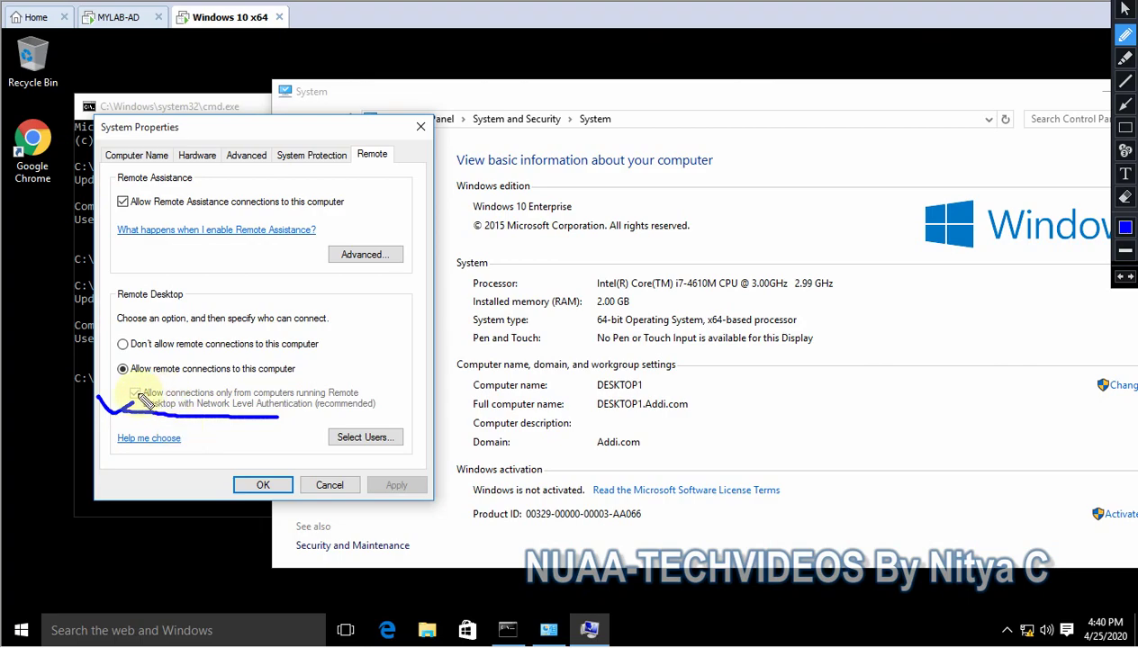
{"action": "left_click_drag", "start_coordinate": [155, 402], "coordinate": [275, 417]}
{"action": "key", "text": "Escape"}
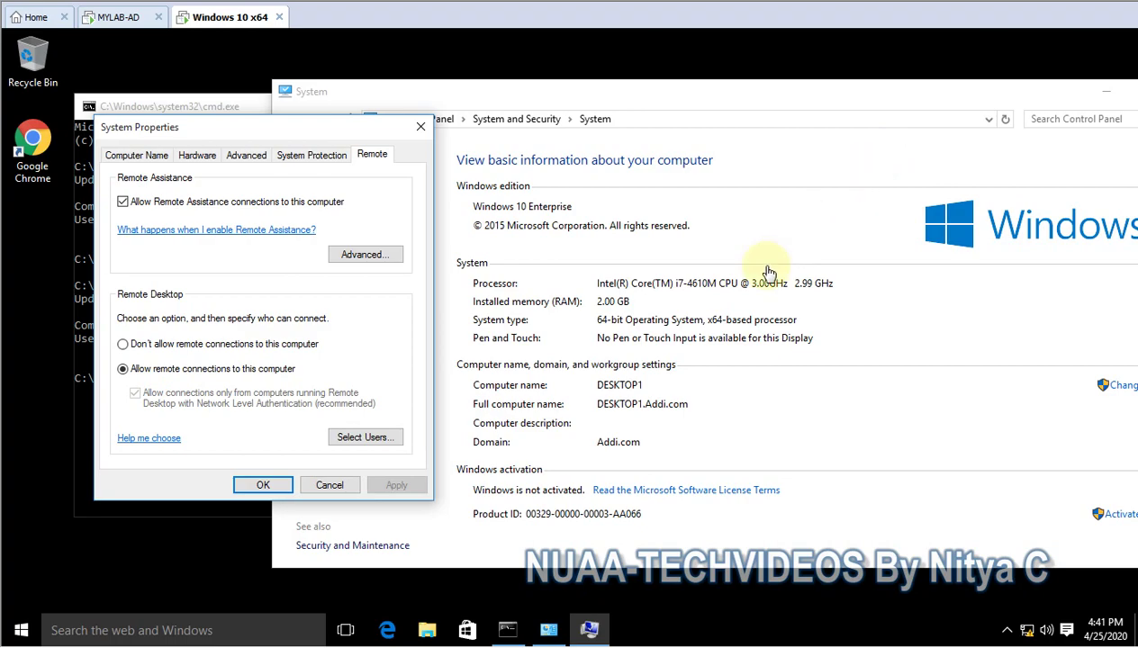
Step: Close System Properties without changes and bring the command prompt window to the front
{"action": "left_click", "coordinate": [321, 489]}
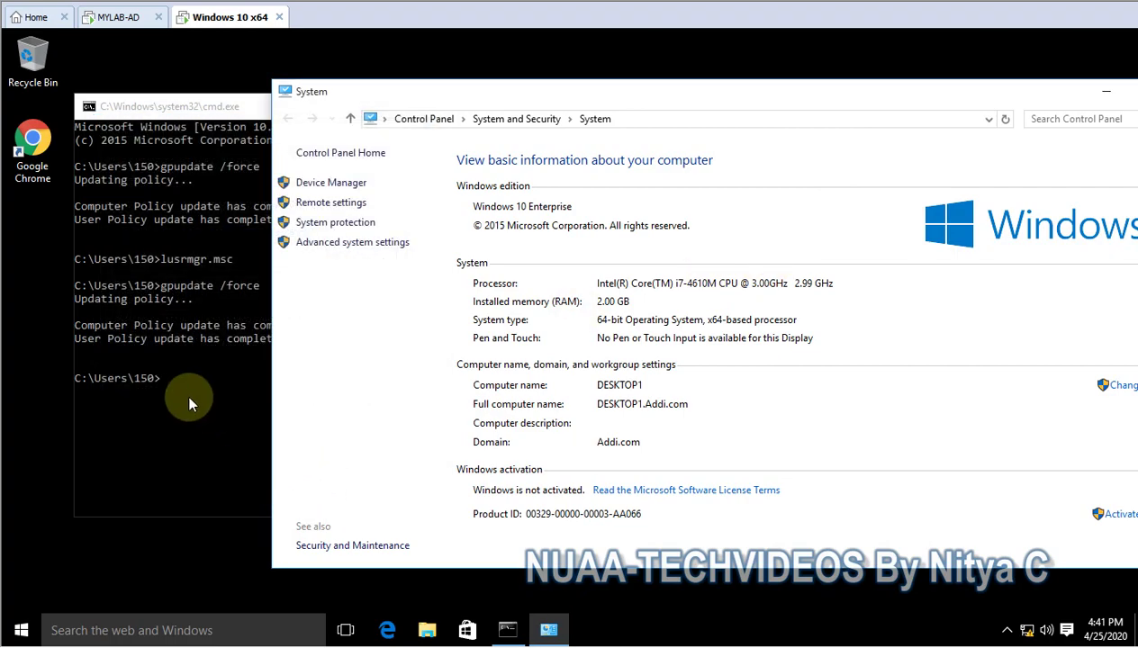
{"action": "left_click", "coordinate": [174, 388]}
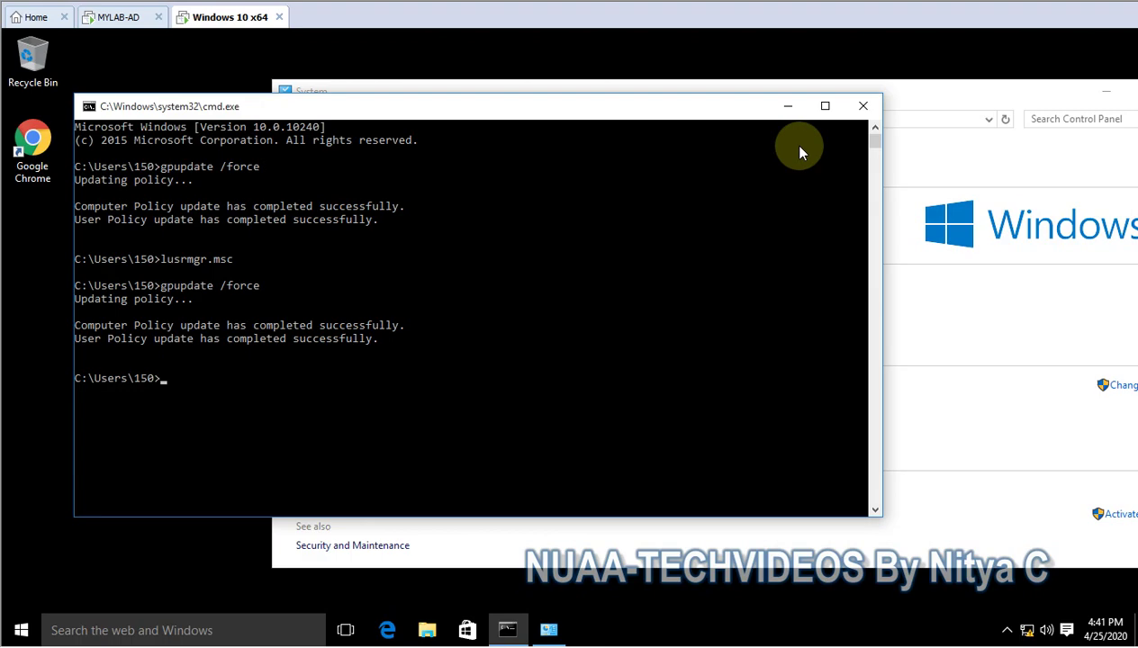